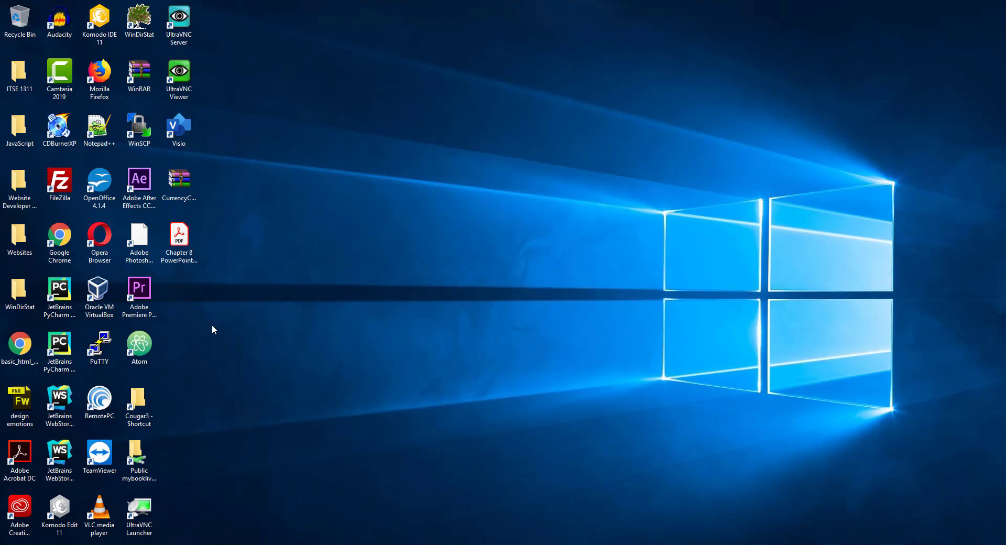
Step: Open the PDF "Chapter 8 PowerPoint - ARTC-1317 3E01 1 Design Communications I - February 2020" in Adobe Acrobat Pro DC
left_click(179, 238)
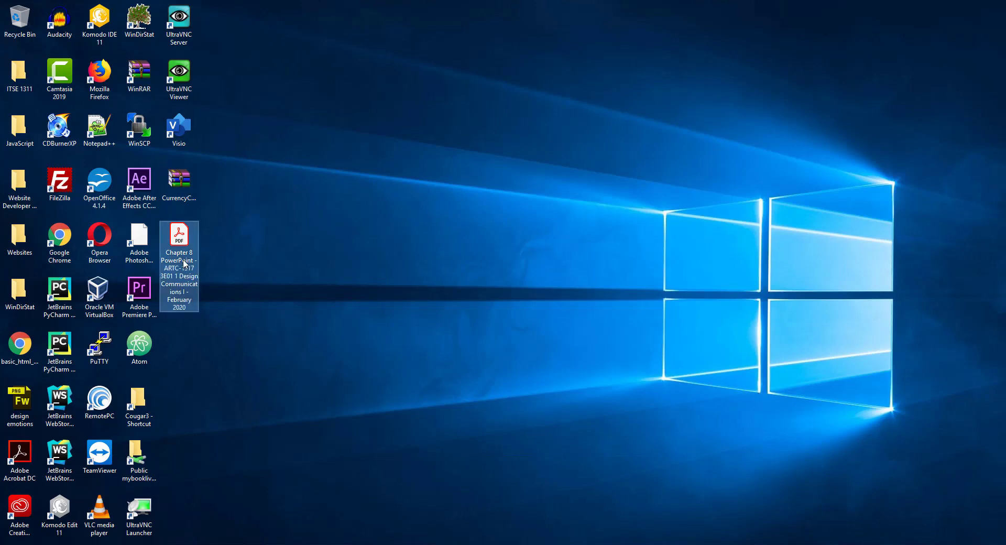
double_click(24, 466)
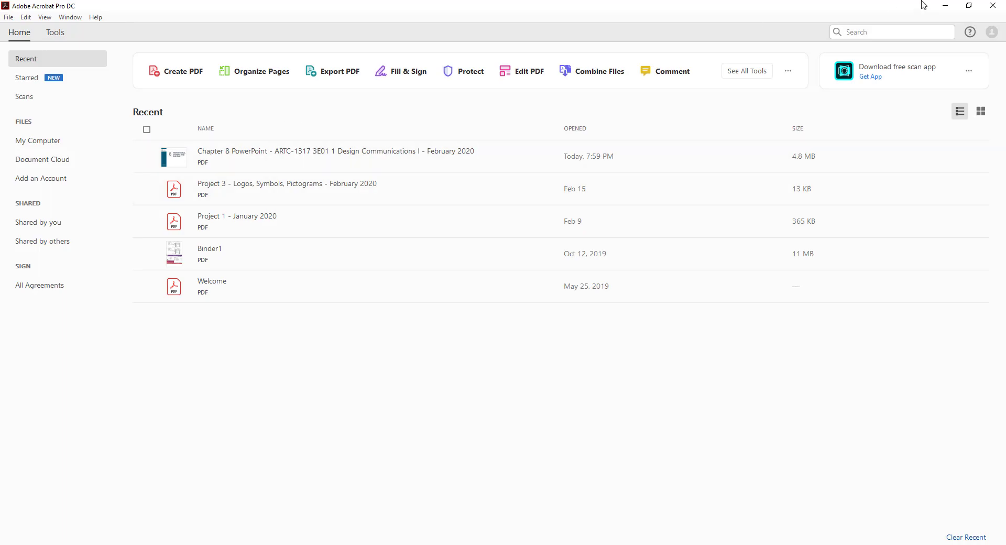
left_click(945, 6)
left_click(178, 262)
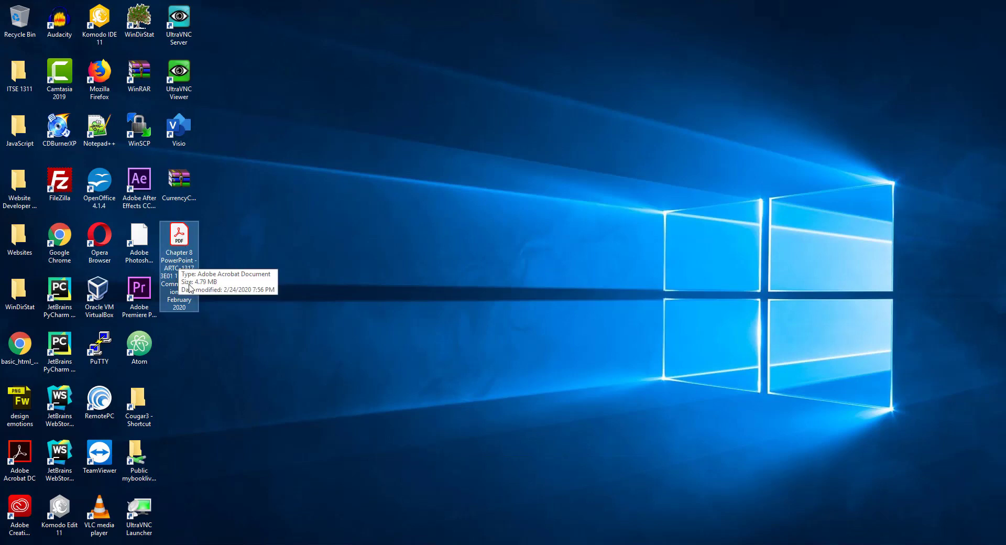
double_click(181, 262)
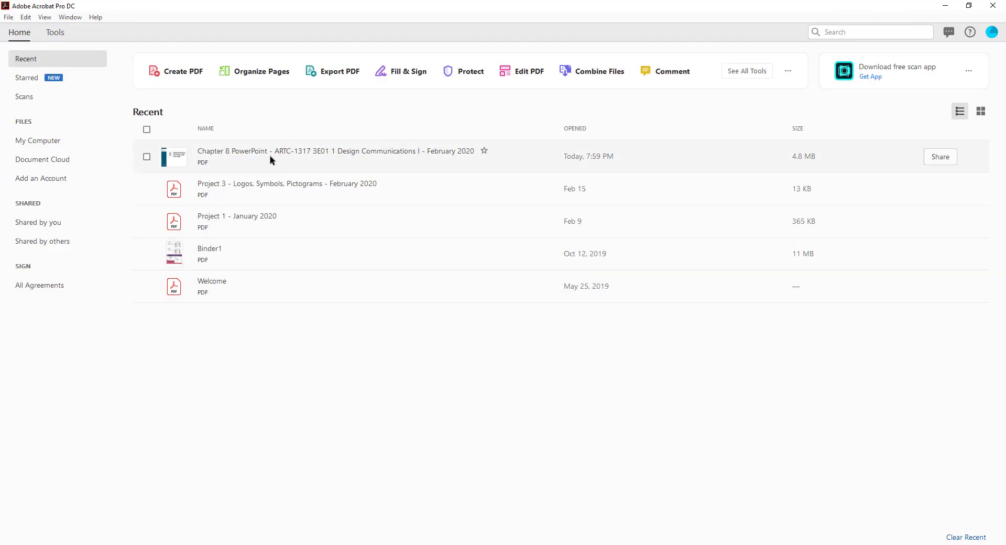
double_click(332, 158)
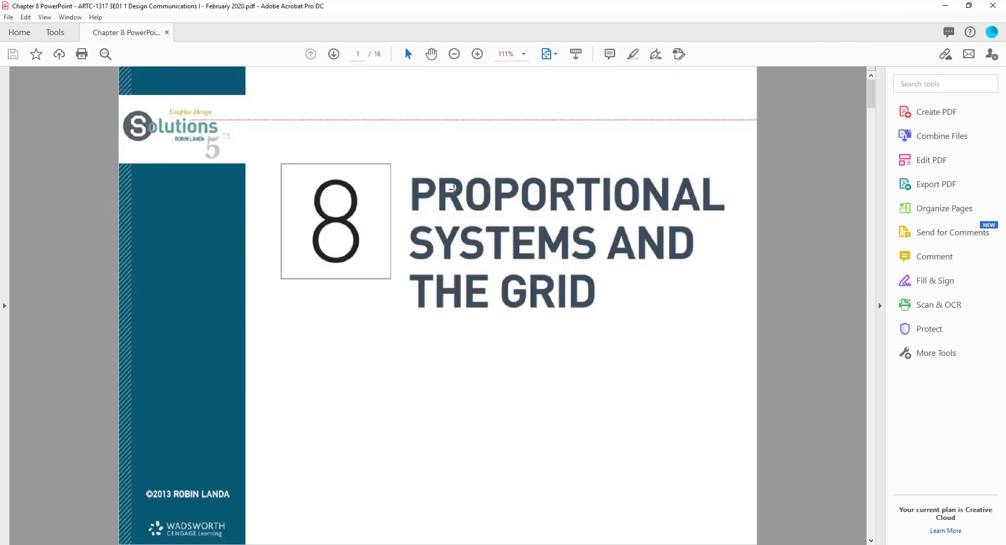
Step: Set the document's page display to Fit to Width Scrolling
scroll(453, 189, "down", 1)
scroll(453, 189, "up", 1)
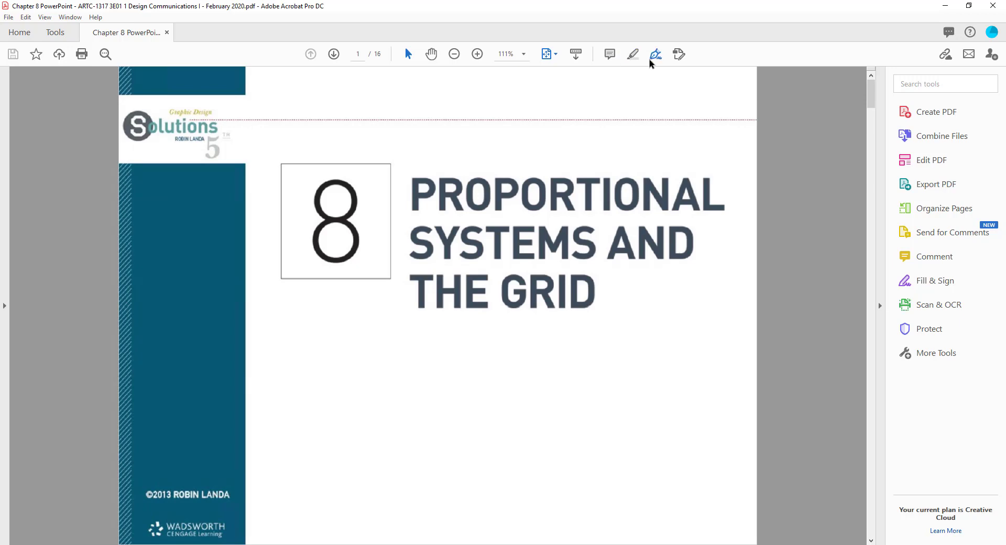
left_click(547, 55)
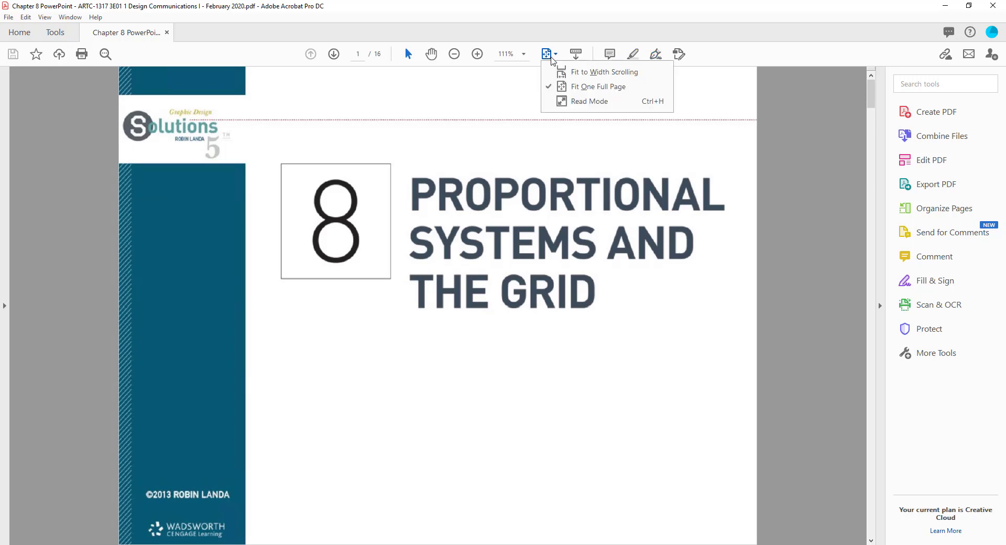
left_click(554, 73)
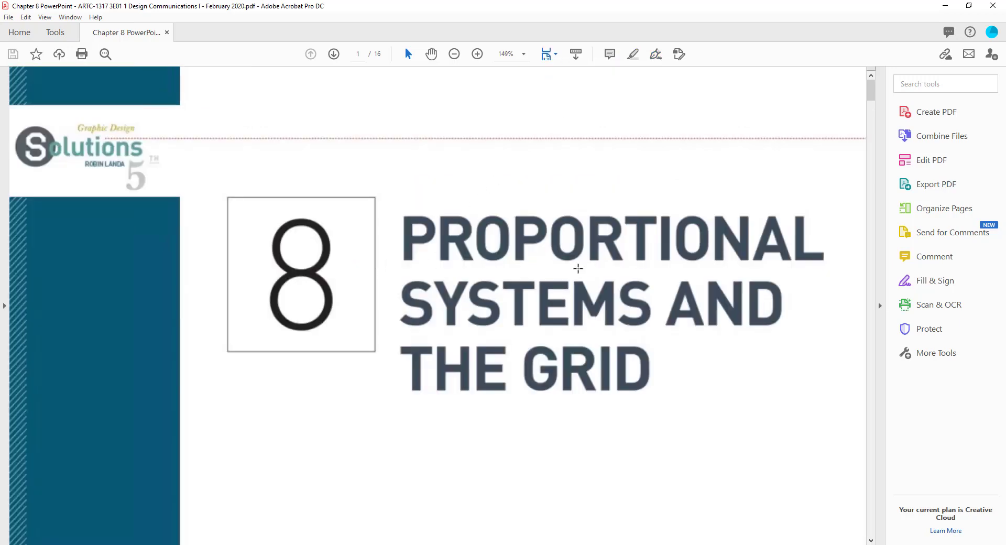
Step: Try to highlight the Proportion and Harmony definitions on page 3, and undo both highlights
scroll(540, 273, "down", 1)
scroll(539, 273, "down", 5)
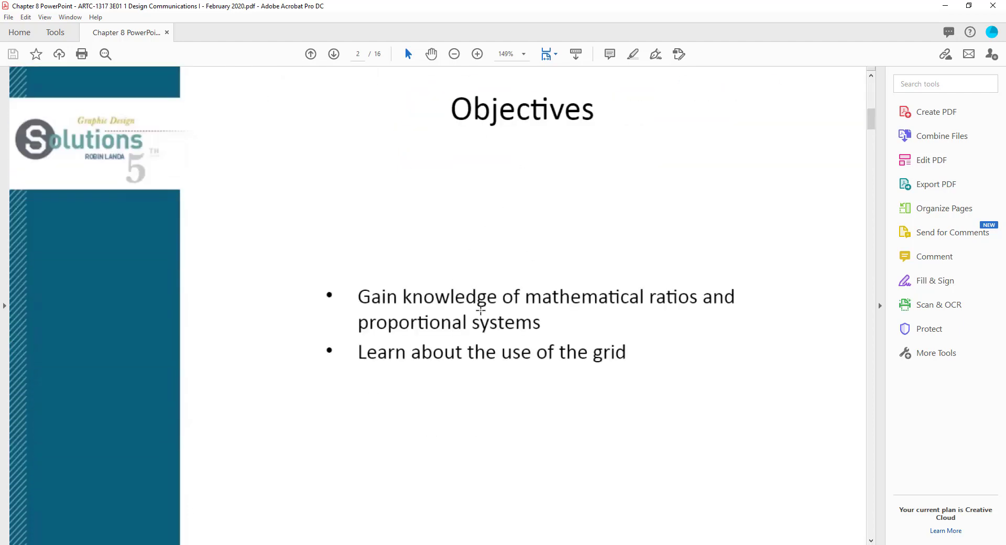
scroll(481, 308, "down", 3)
scroll(478, 307, "down", 6)
scroll(476, 251, "up", 5)
scroll(522, 315, "down", 6)
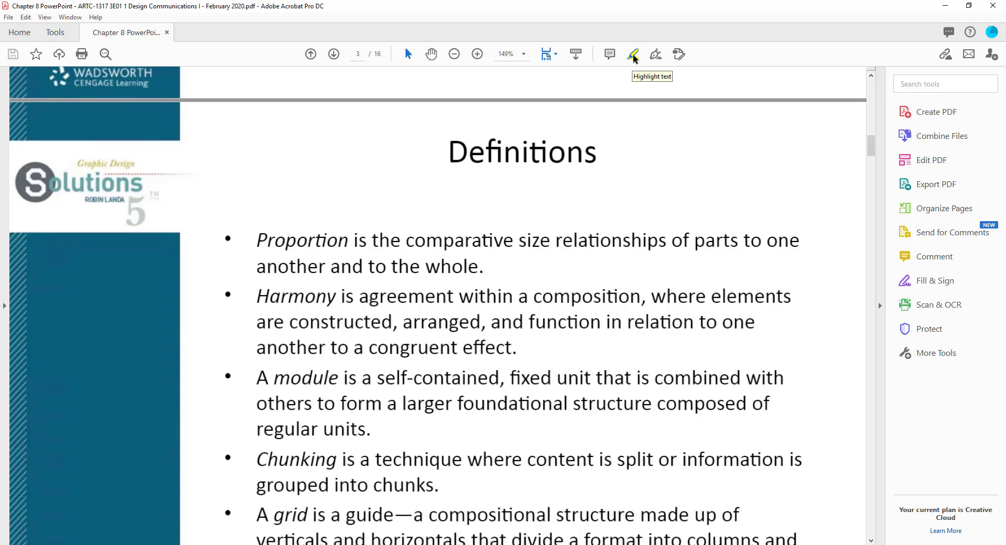
left_click(633, 54)
left_click_drag(257, 240, 807, 243)
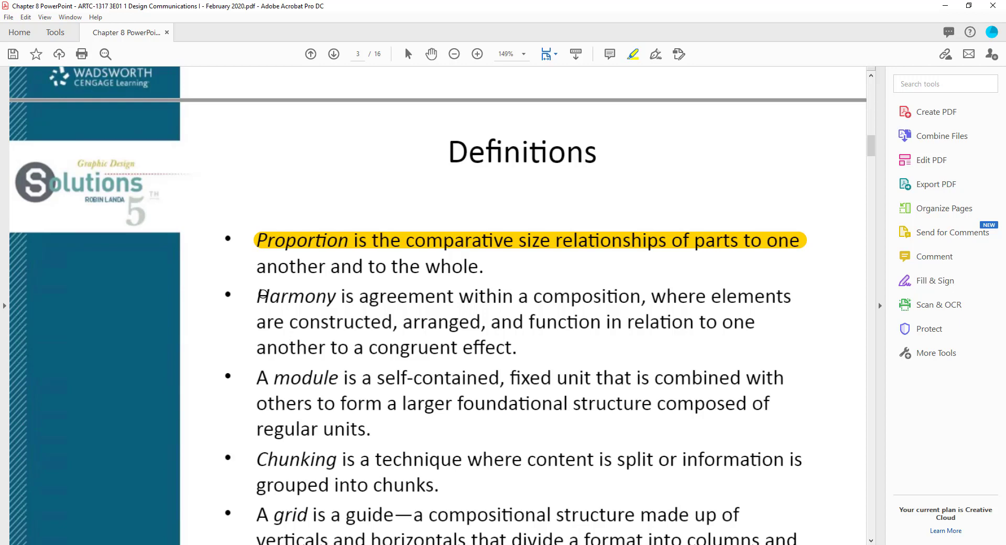
left_click_drag(262, 296, 512, 348)
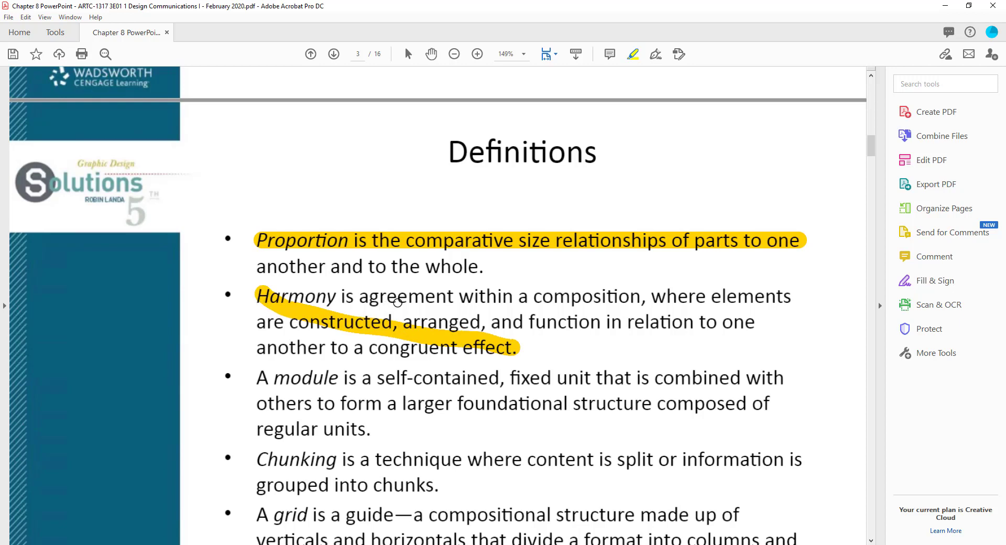
key("ctrl+z")
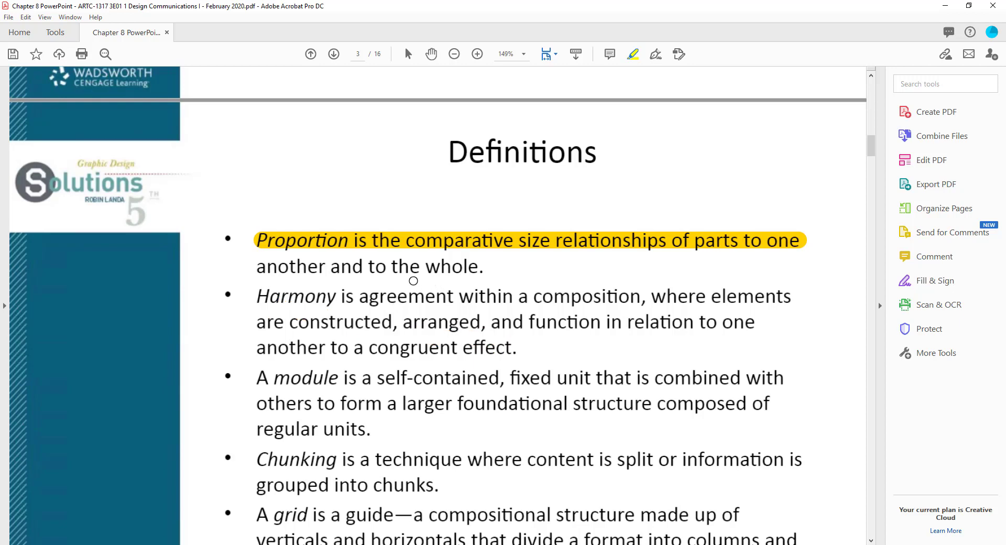
key("ctrl+z")
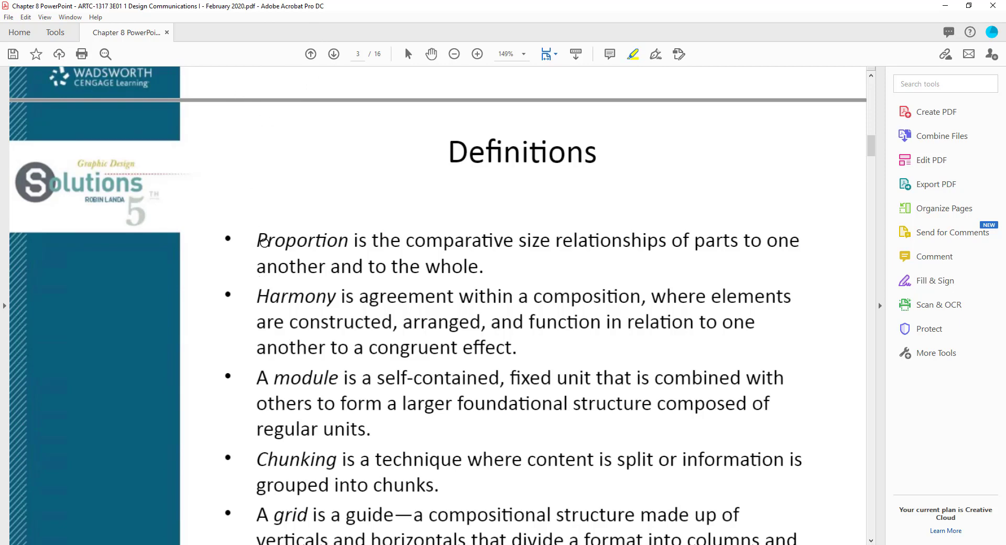
Step: Highlight both lines of the Proportion definition and the key parts of the Harmony definition on the Definitions page
mouse_move(261, 241)
left_mouse_down()
mouse_move(766, 254)
mouse_move(818, 245)
left_mouse_up()
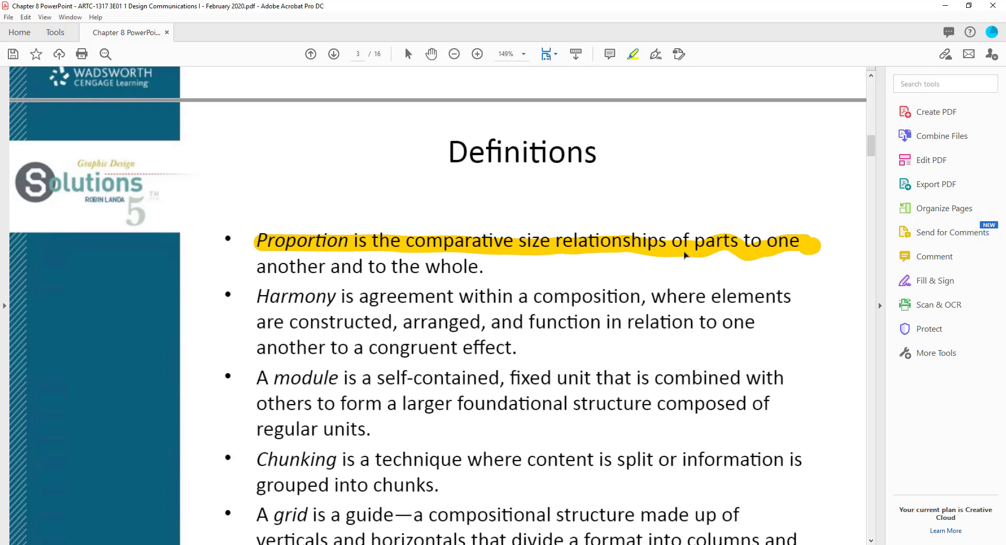
mouse_move(257, 270)
left_mouse_down()
mouse_move(473, 271)
mouse_move(501, 282)
left_mouse_up()
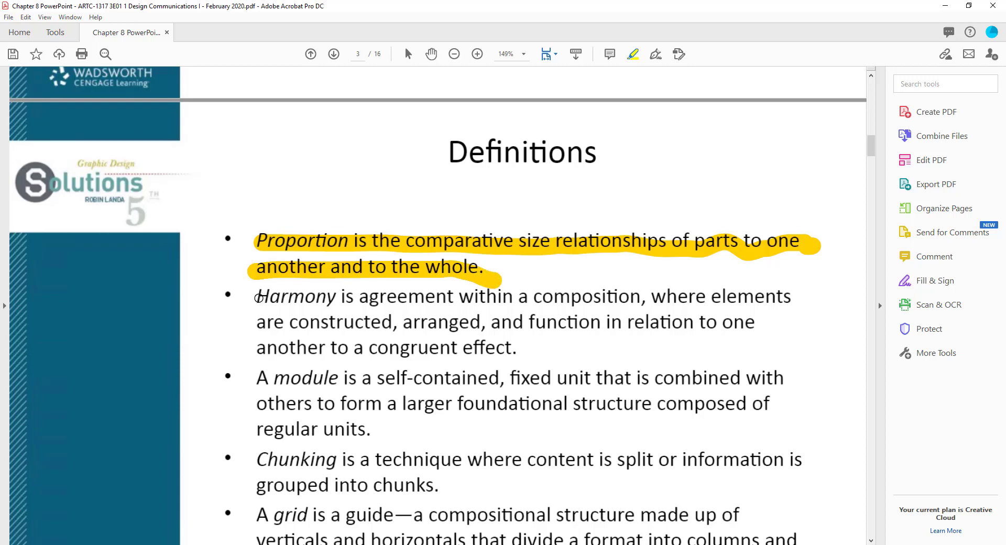
left_click_drag(259, 297, 338, 297)
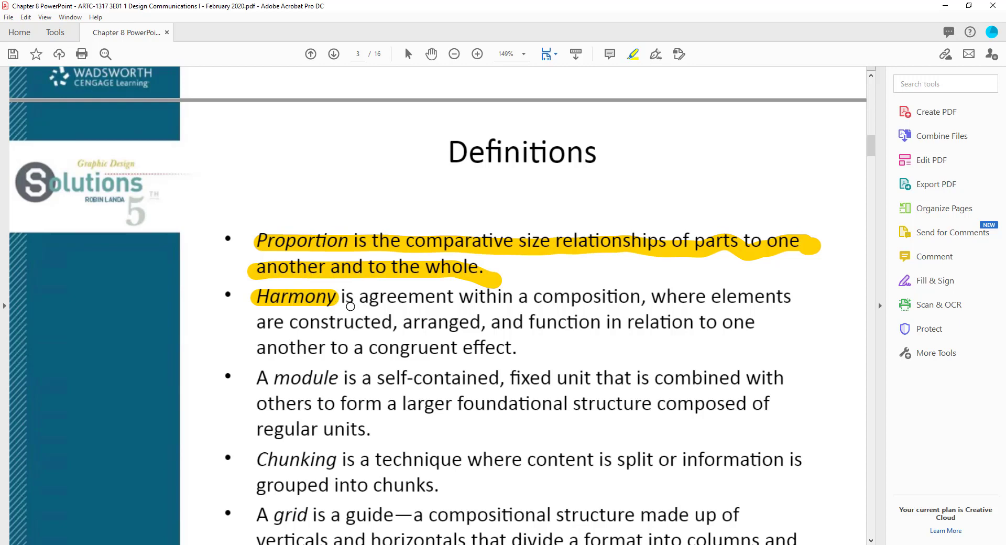
left_click_drag(365, 299, 453, 299)
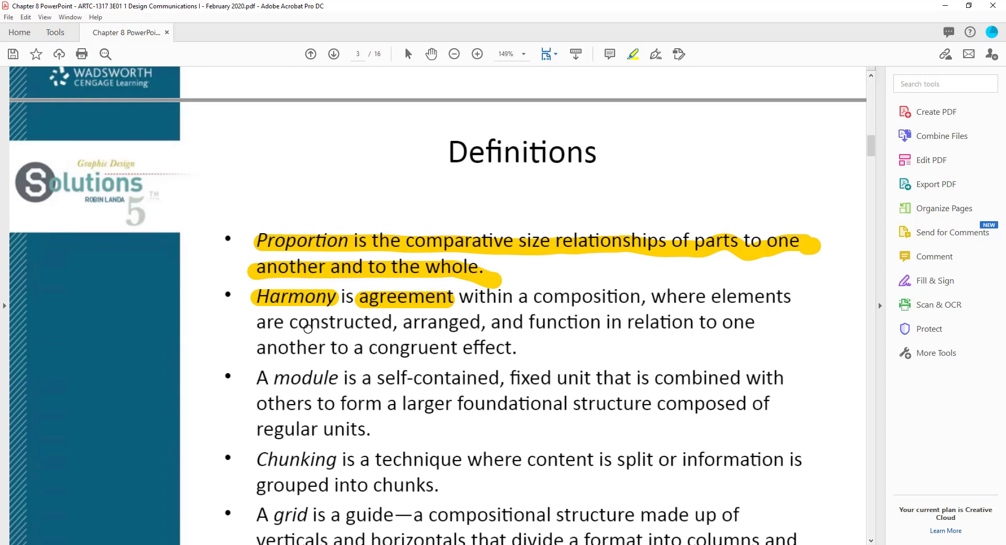
left_click_drag(258, 326, 759, 326)
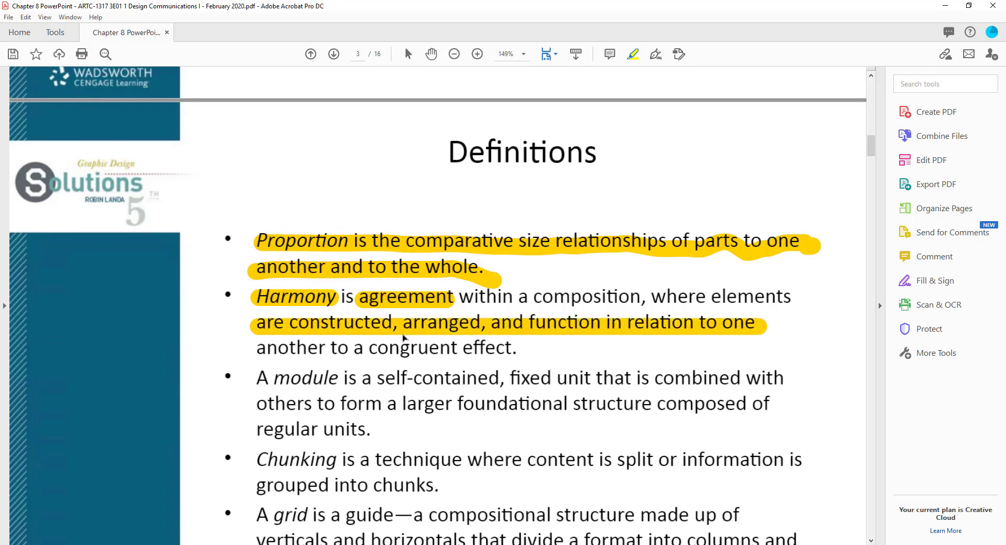
left_click_drag(254, 347, 558, 347)
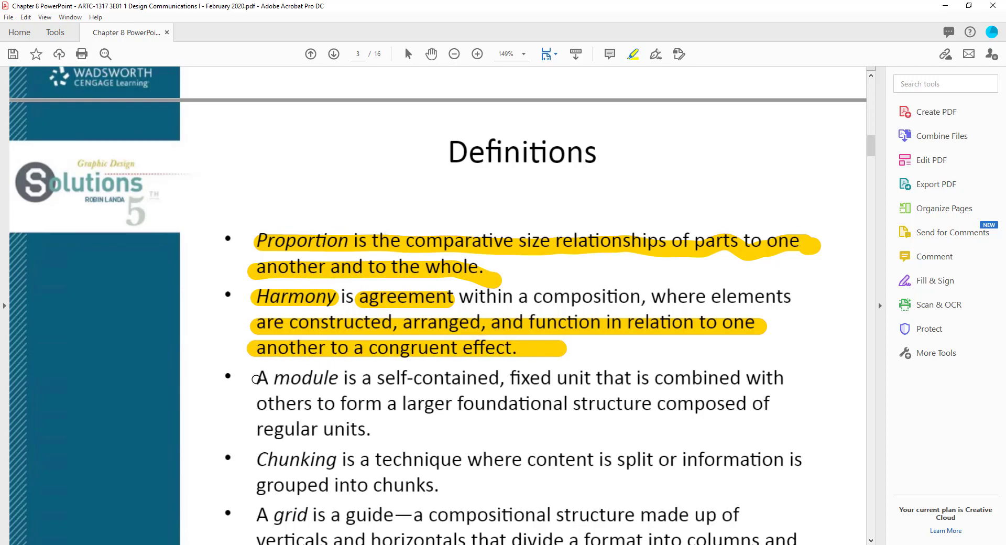
Step: Highlight the module and Chunking definitions line by line on the Definitions page
left_click_drag(255, 378, 832, 379)
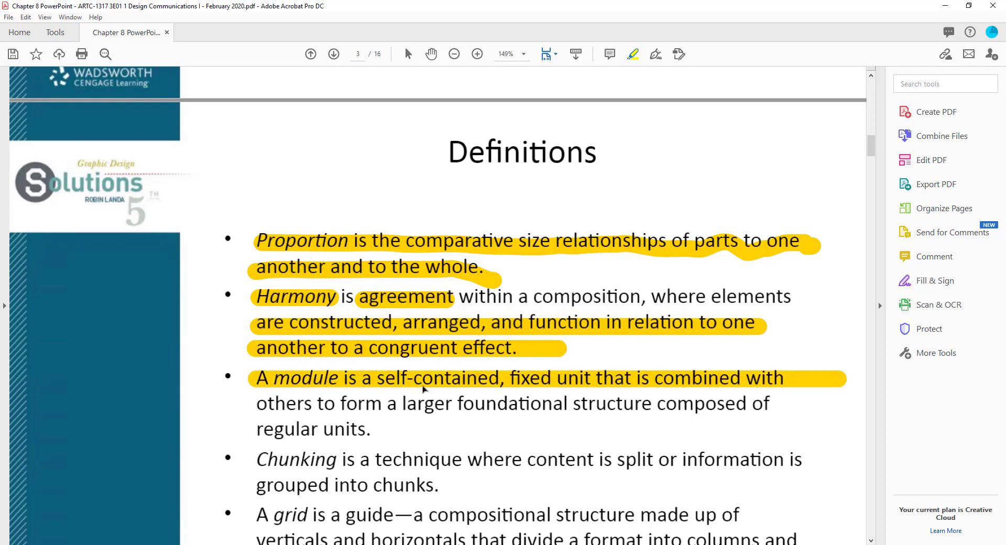
left_click_drag(279, 408, 767, 406)
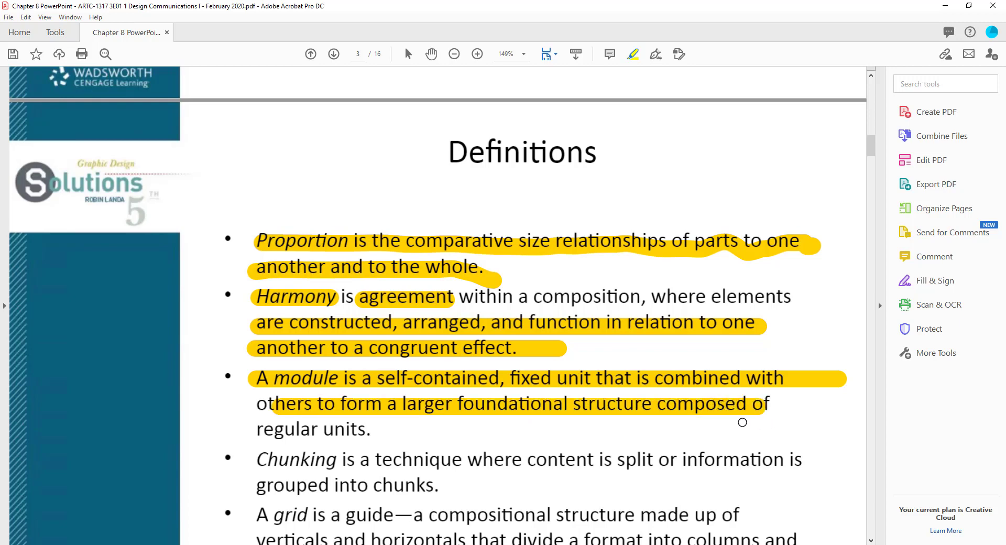
left_click_drag(244, 431, 369, 430)
left_click_drag(257, 461, 804, 462)
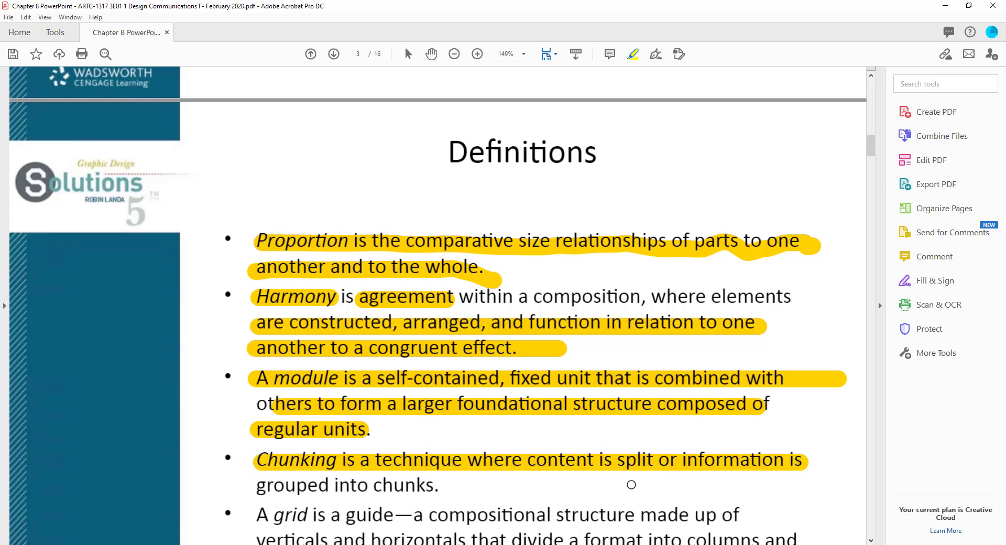
left_click_drag(251, 489, 434, 487)
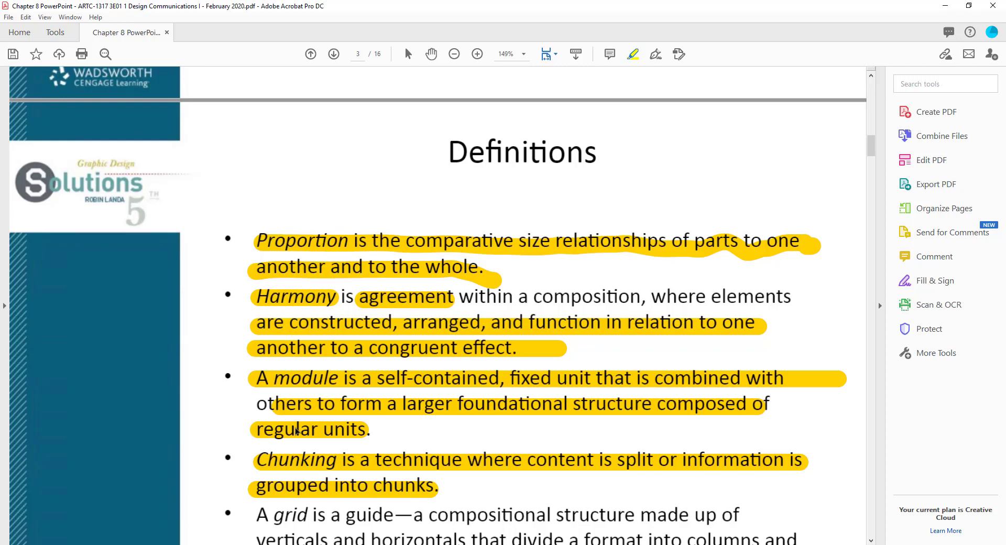
Step: Undo all the highlights on the Definitions page
key("ctrl+z")
key("ctrl+z")
key("ctrl+z")
key("ctrl+z")
key("ctrl+z")
key("ctrl+z")
key("ctrl+z")
key("ctrl+z")
key("ctrl+z")
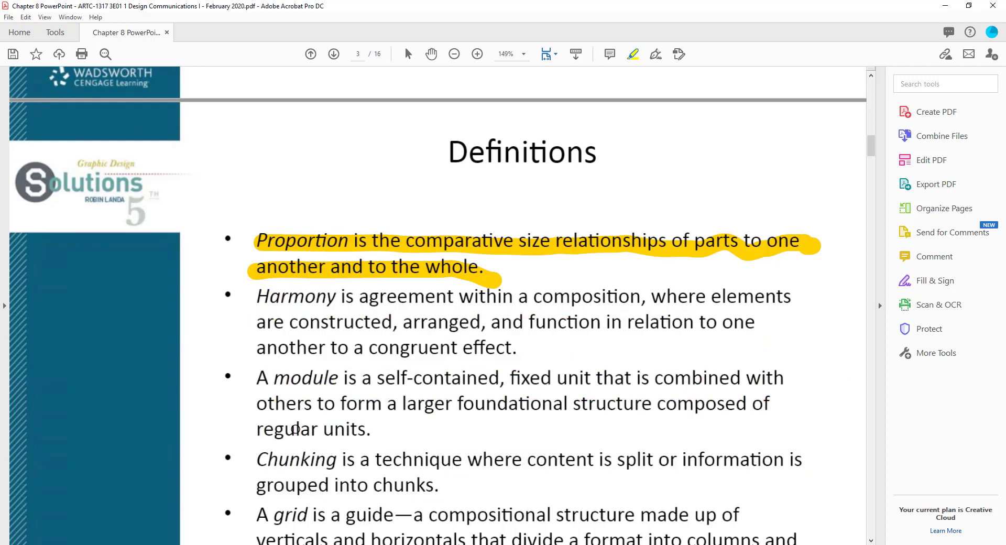
key("ctrl+z")
key("ctrl+z")
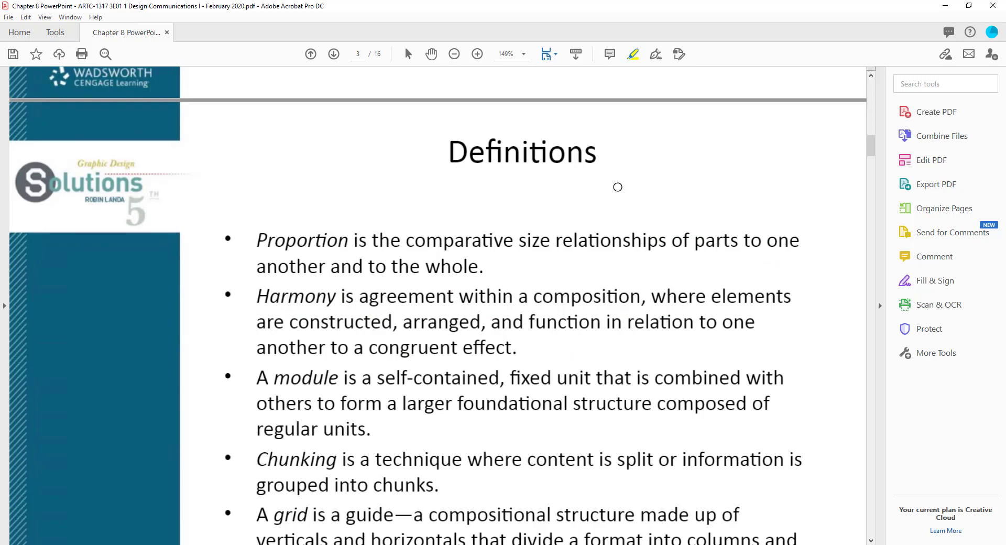
Step: Try highlighting "Gain knowledge of mathematical ratios and" on the Objectives page, and undo the highlight
left_click_drag(871, 144, 874, 122)
scroll(362, 157, "up", 5)
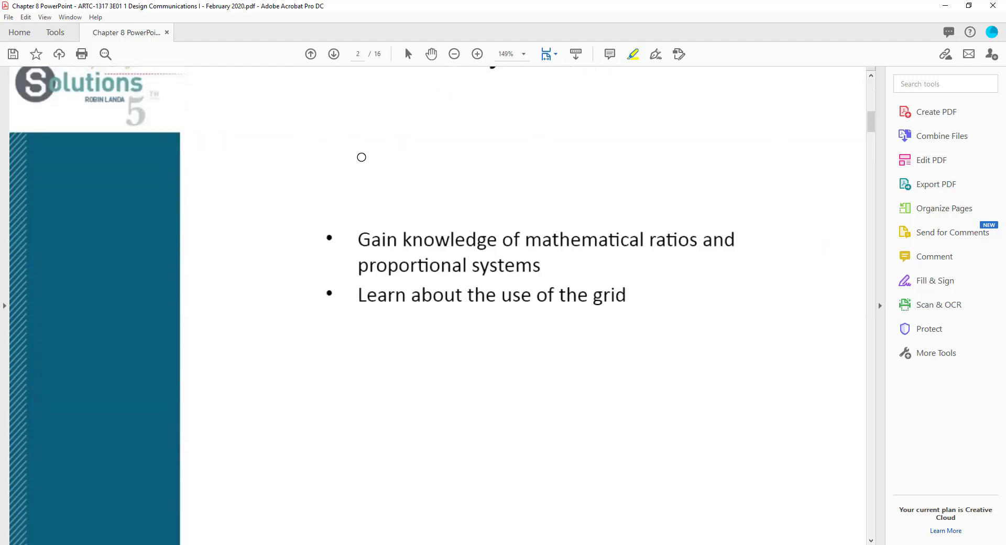
scroll(501, 178, "up", 4)
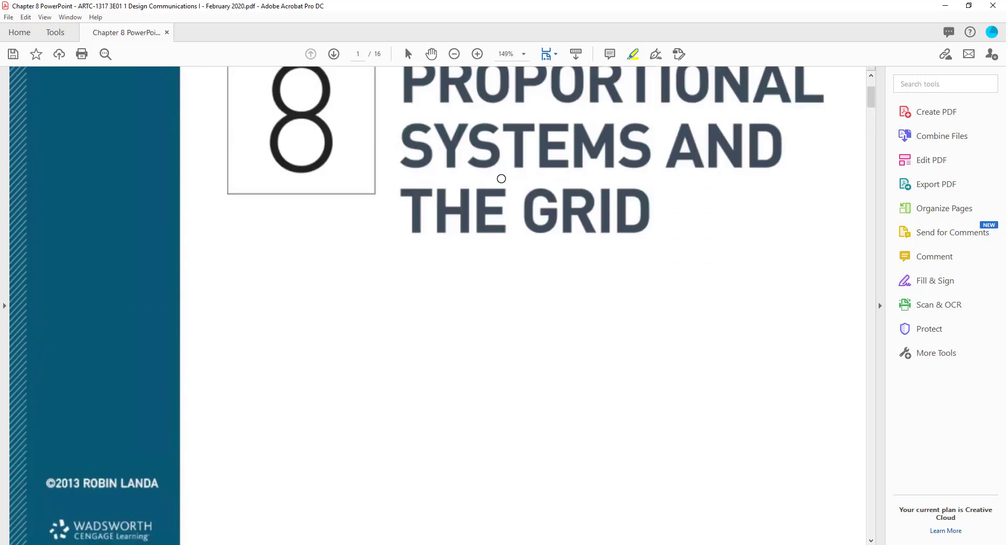
scroll(499, 183, "down", 2)
scroll(497, 187, "down", 4)
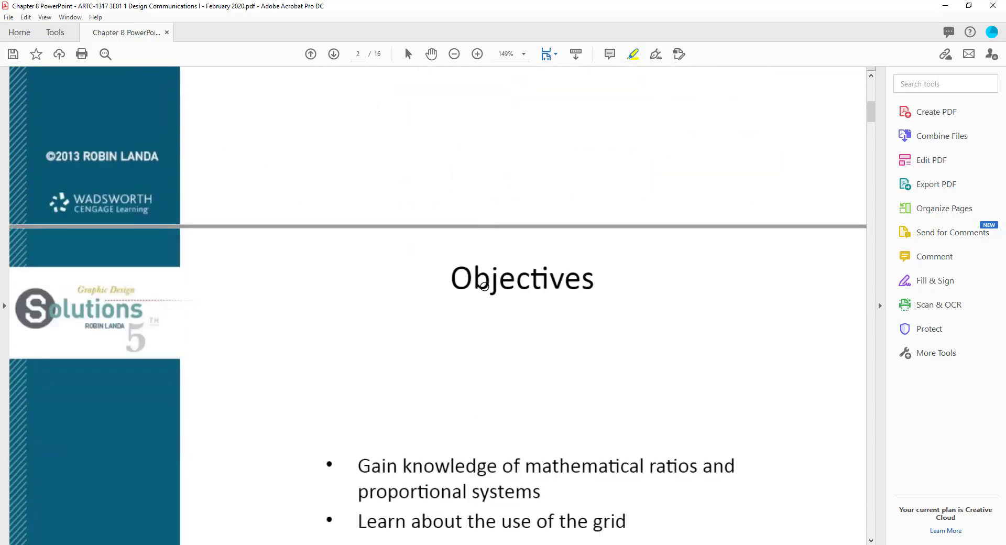
scroll(490, 285, "down", 4)
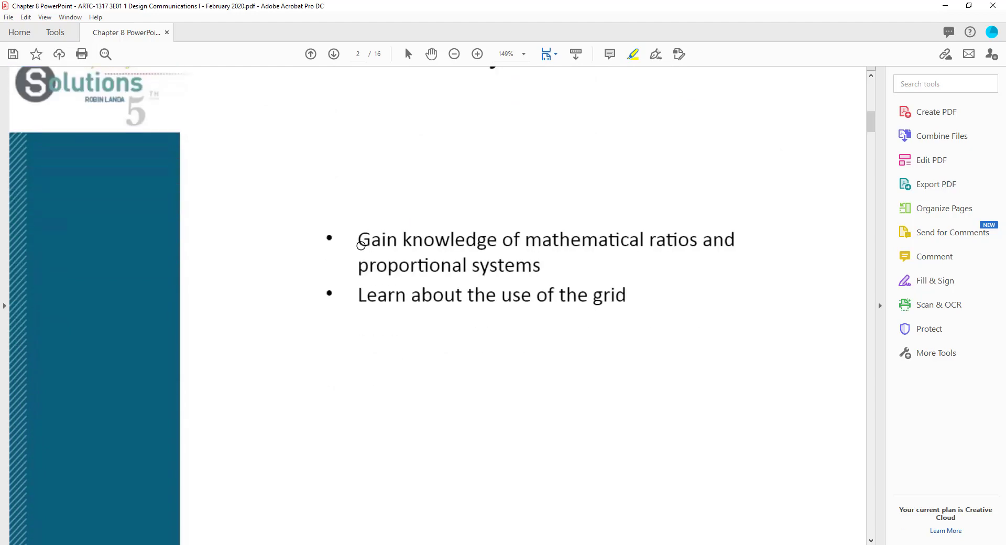
left_click_drag(358, 242, 740, 242)
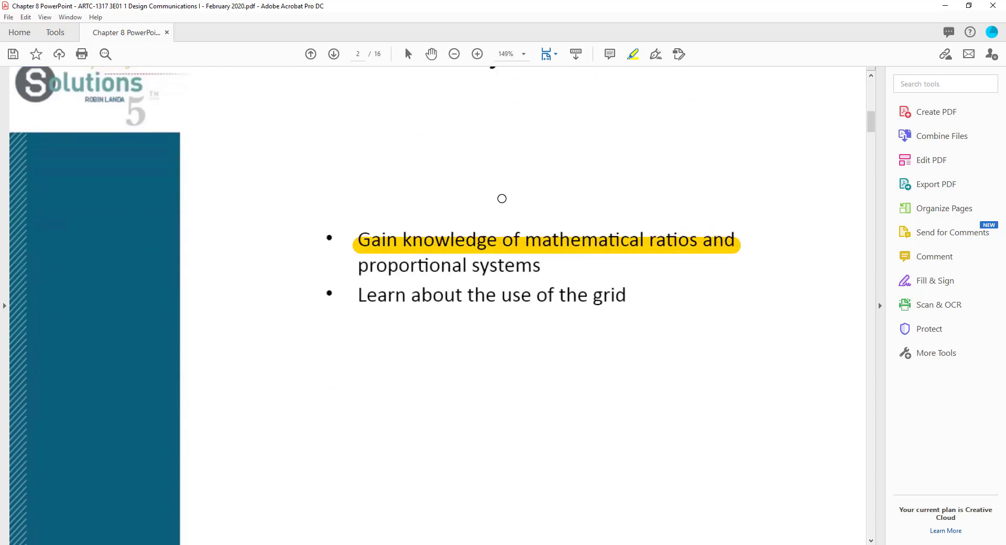
scroll(554, 191, "down", 10)
scroll(507, 232, "up", 10)
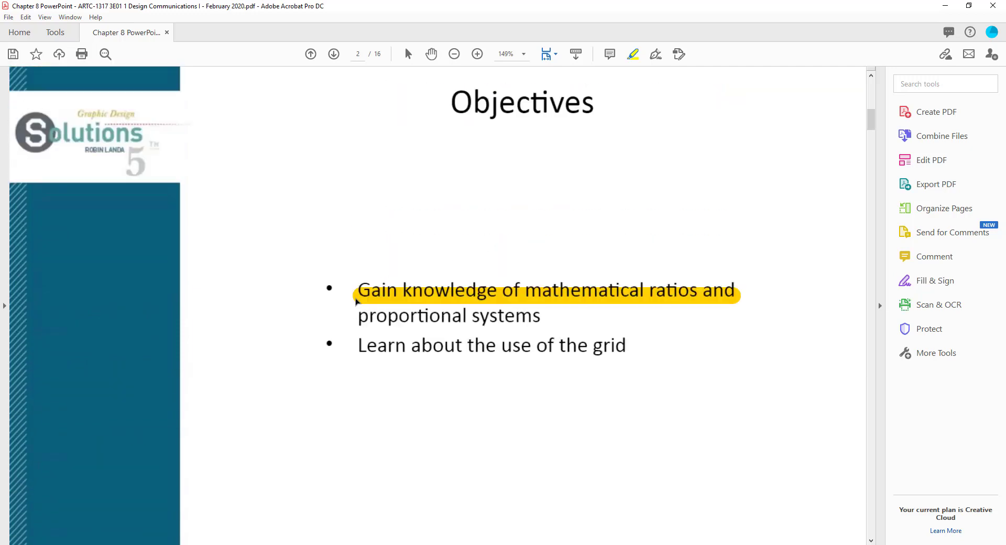
key("ctrl+z")
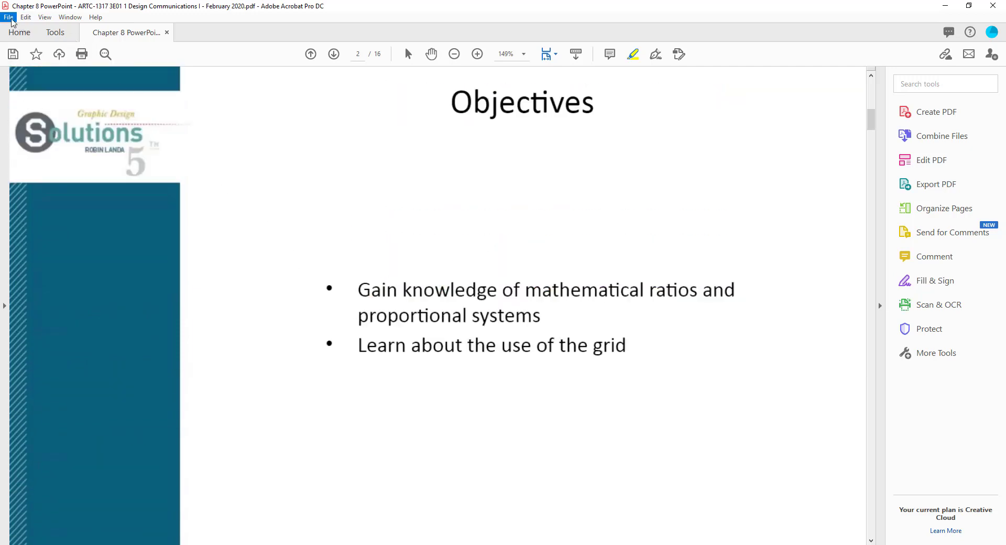
Step: Switch the document to Edit Text & Images mode
left_click(9, 17)
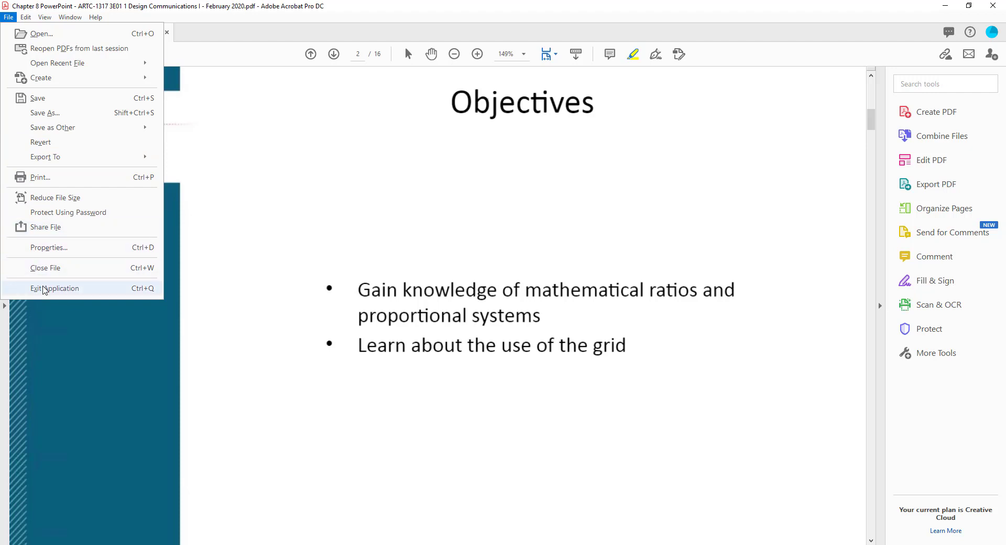
left_click(27, 17)
left_click(26, 17)
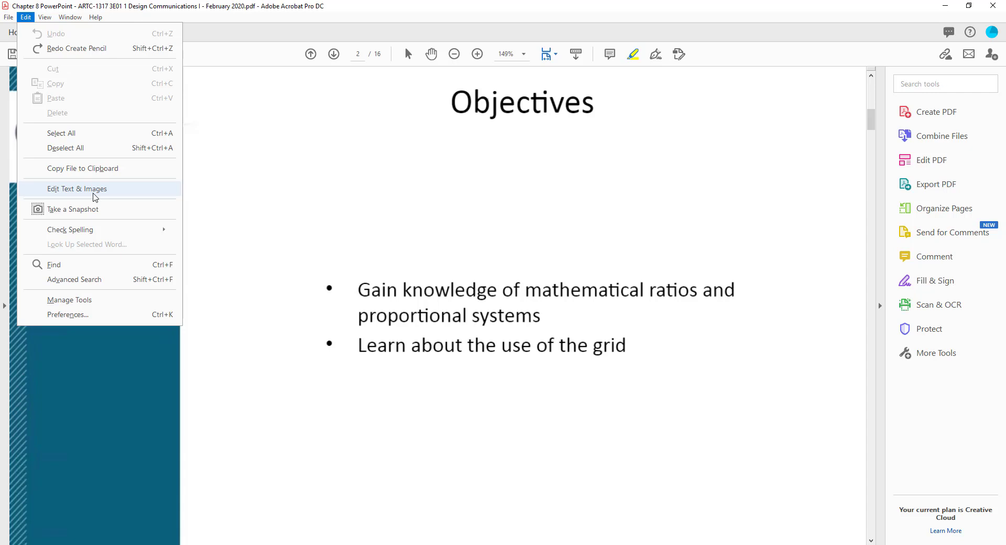
left_click(94, 193)
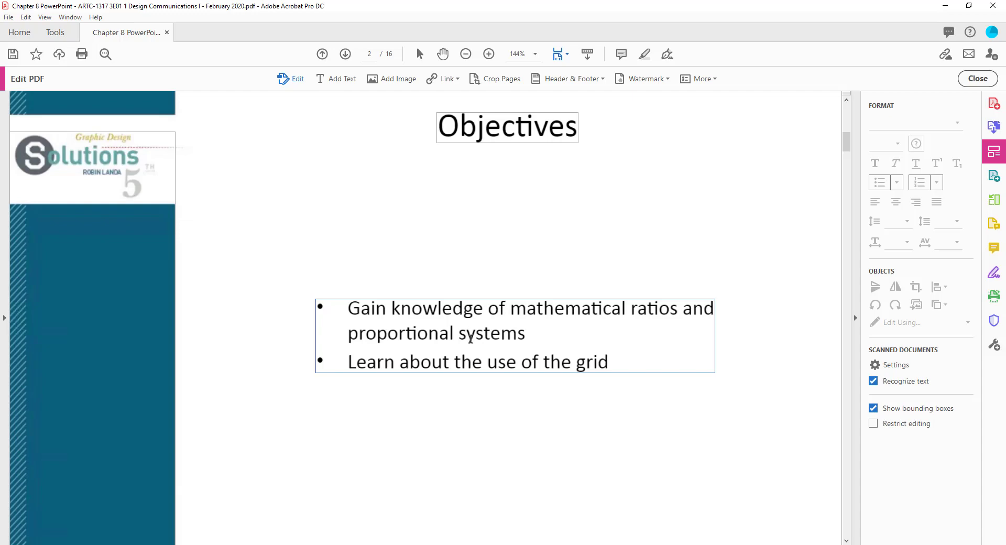
Step: On page 4, select the "Since the time of ancient Greece" paragraph in the editable text box
scroll(419, 296, "down", 10)
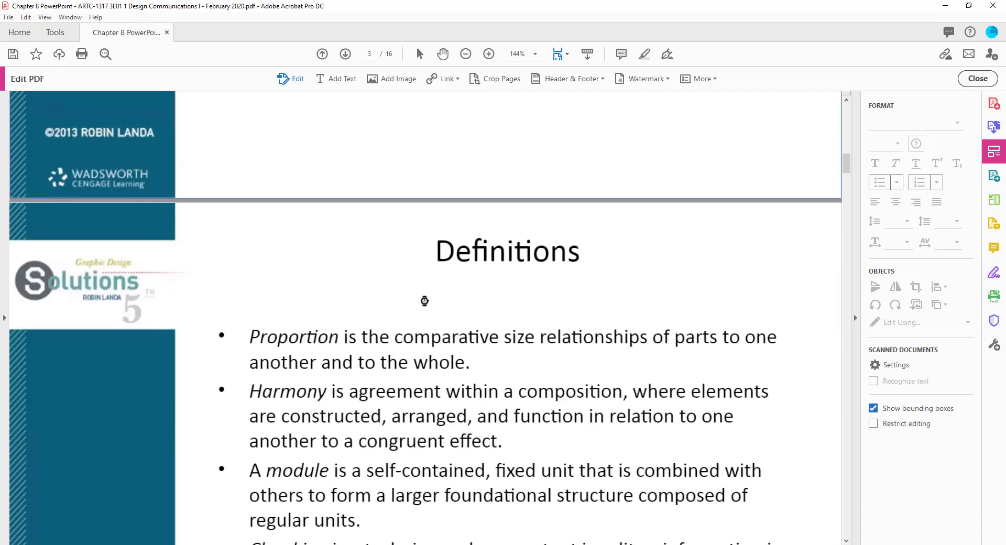
scroll(419, 309, "down", 1)
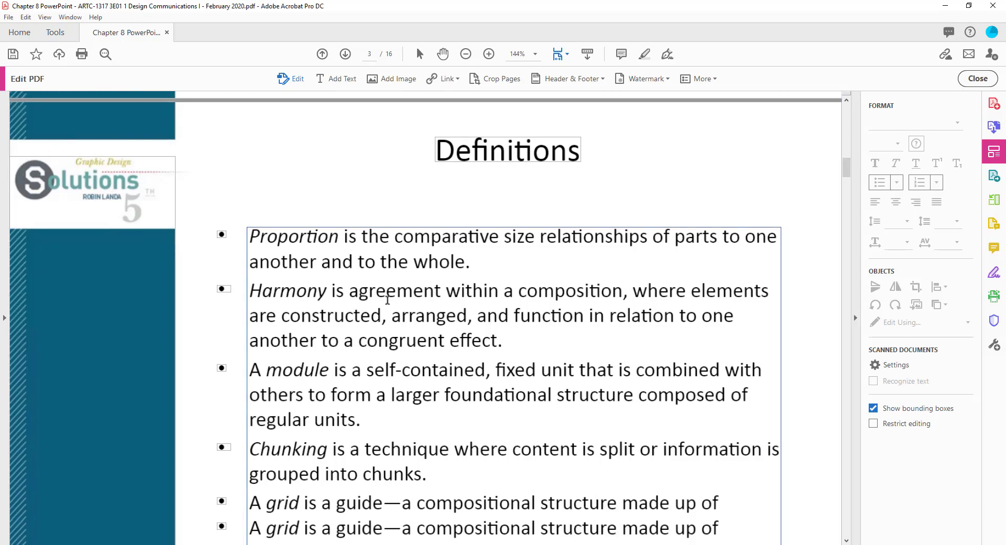
scroll(389, 299, "down", 4)
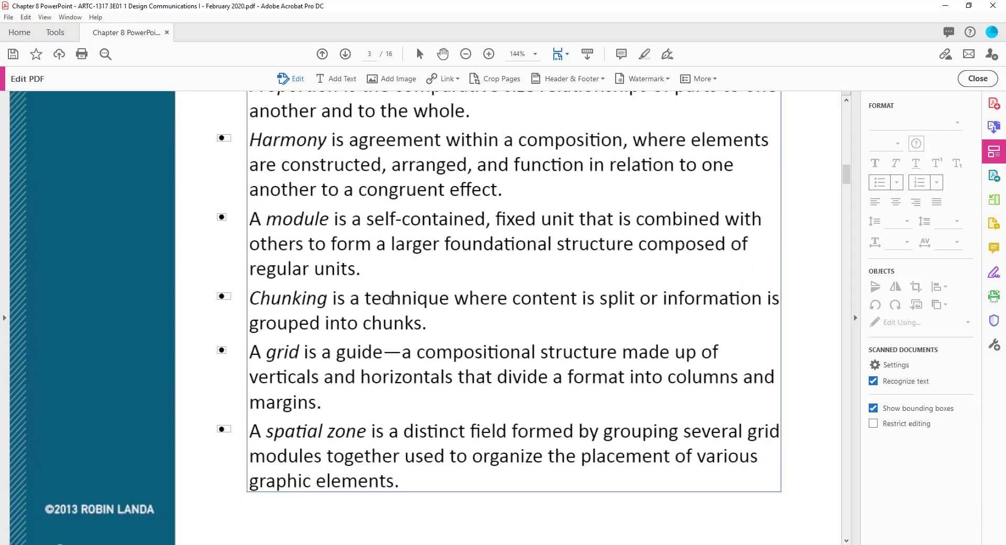
scroll(392, 299, "down", 20)
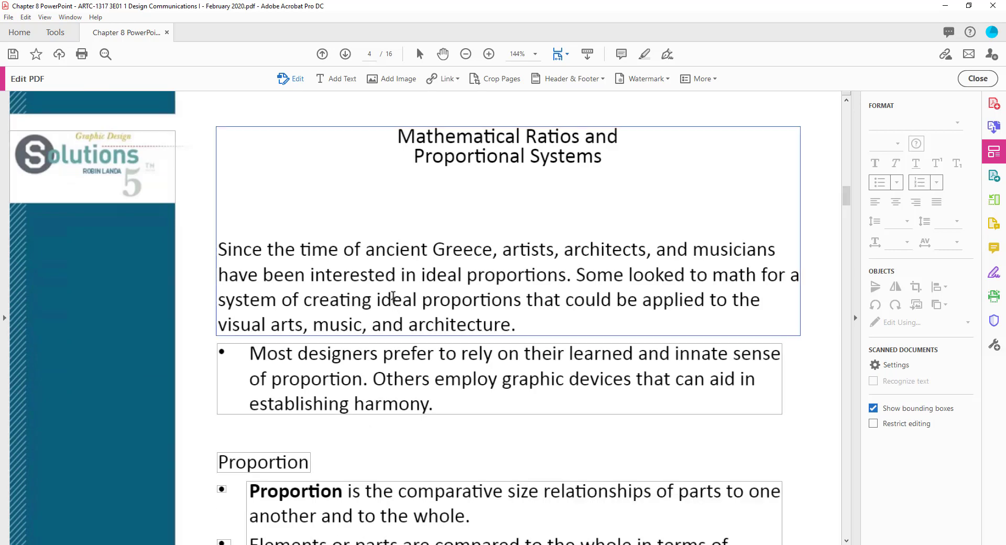
left_click(392, 296)
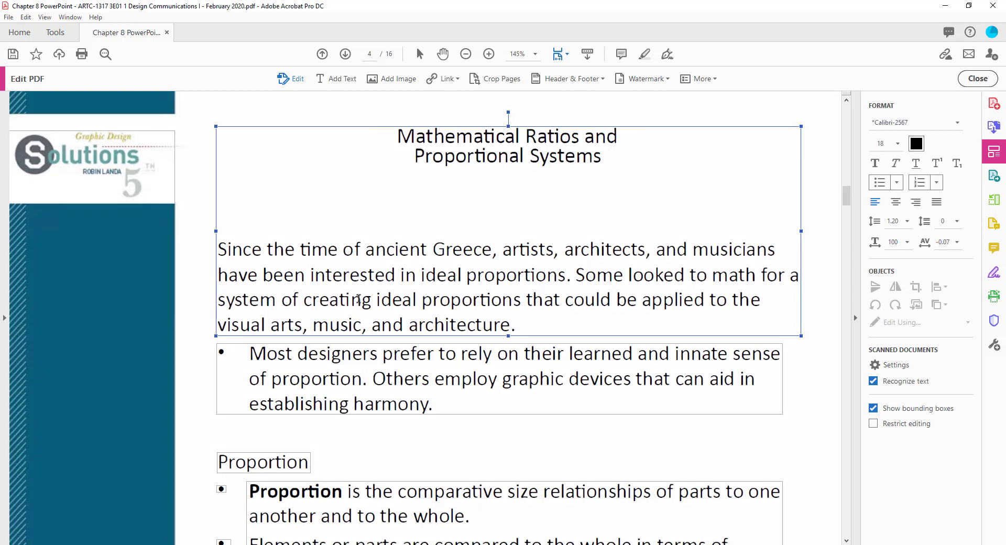
left_click_drag(361, 300, 329, 300)
left_click(392, 300)
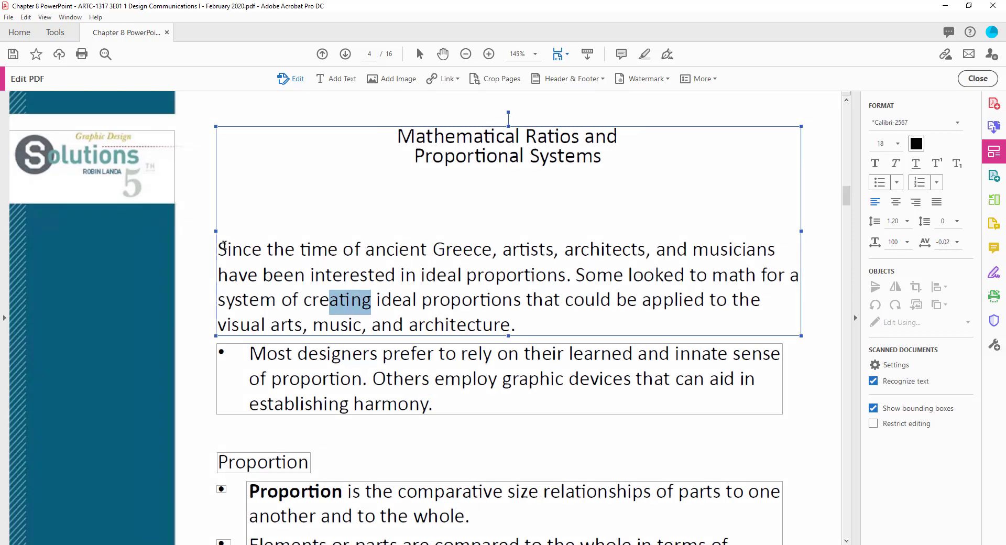
left_click_drag(219, 247, 530, 324)
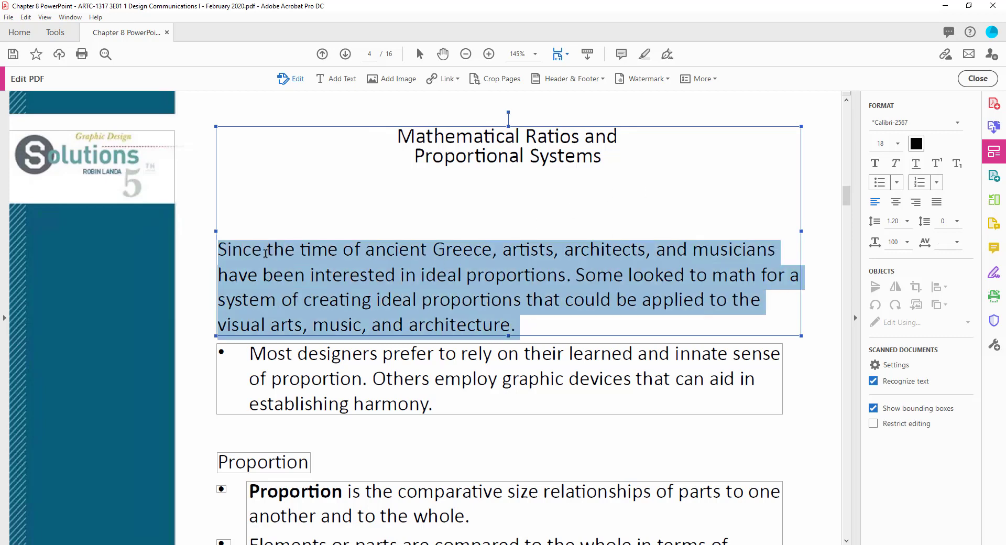
Step: Highlight the "Since the time of ancient Greece" paragraph and the "Most designers prefer" bullet on page 4
left_click(645, 55)
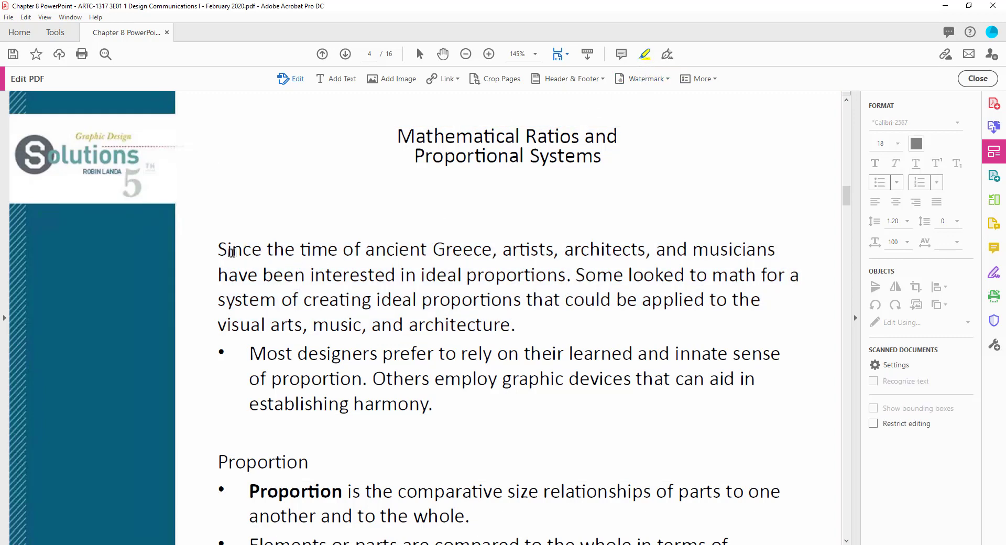
mouse_move(218, 251)
left_mouse_down()
mouse_move(394, 276)
mouse_move(495, 338)
left_mouse_up()
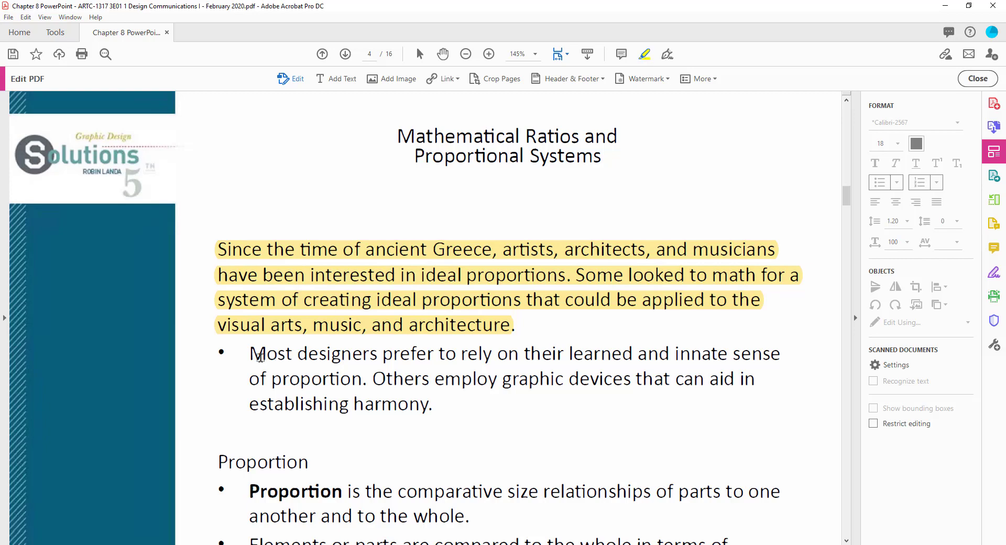
left_click_drag(255, 355, 367, 417)
Step: Highlight the two main bullets under Proportion, from "Proportion is the comparative size" to "magnitude, measure, and/or quantity"
scroll(521, 215, "down", 5)
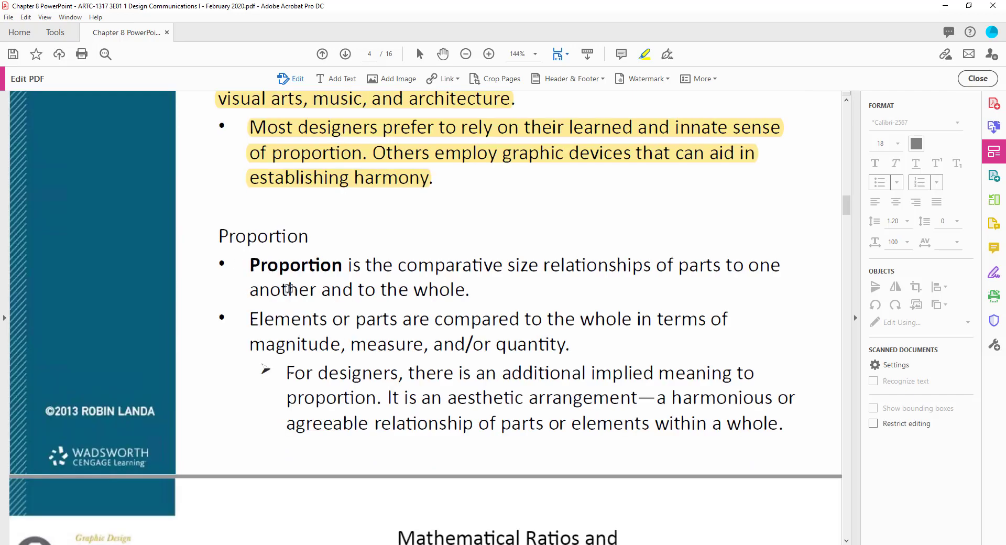
left_click_drag(257, 266, 461, 292)
scroll(366, 272, "down", 2)
left_click_drag(252, 244, 570, 272)
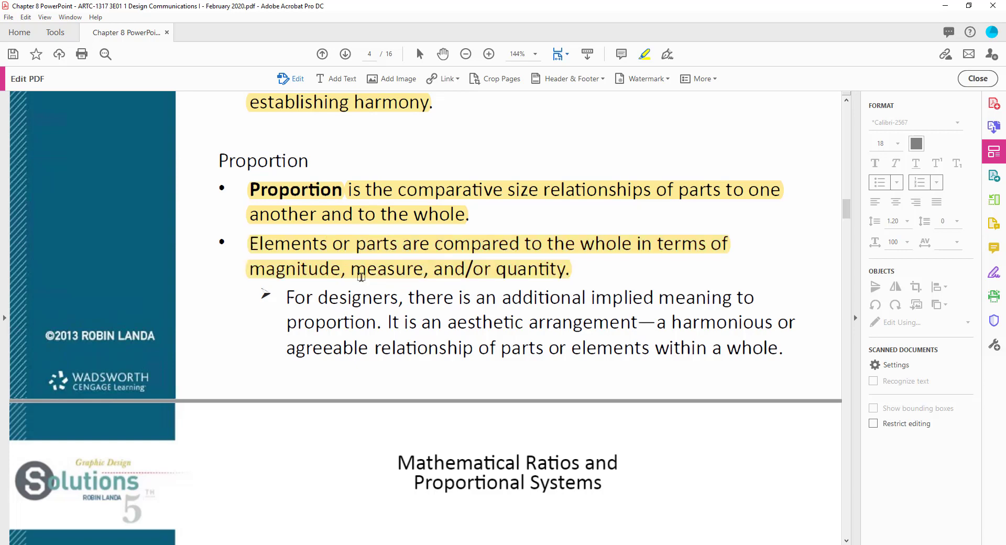
Step: Try highlighting the Fibonacci Numbers heading and the start of its first bullet on page 5, and undo both highlights
scroll(359, 279, "down", 6)
scroll(368, 278, "down", 2)
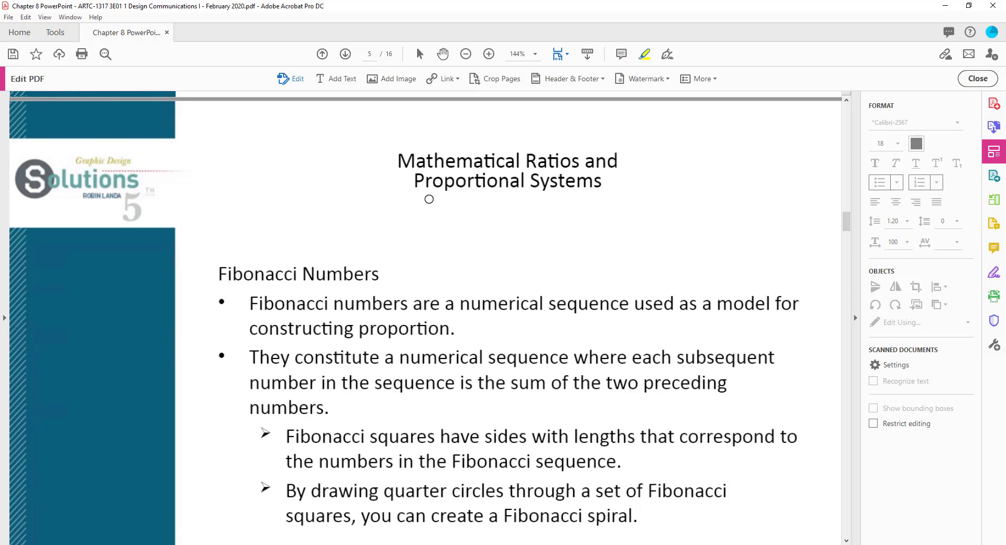
scroll(428, 198, "up", 3)
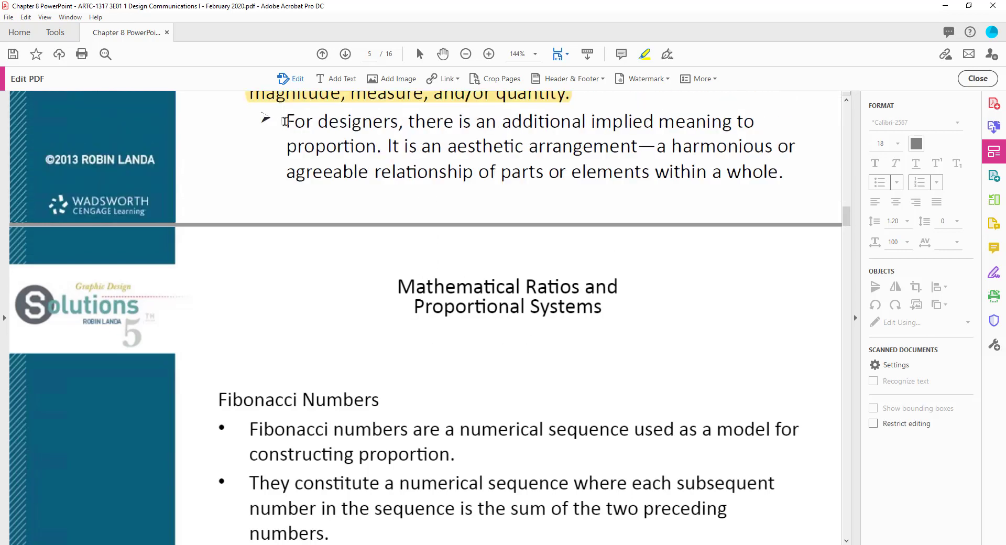
scroll(295, 141, "down", 2)
scroll(293, 140, "down", 3)
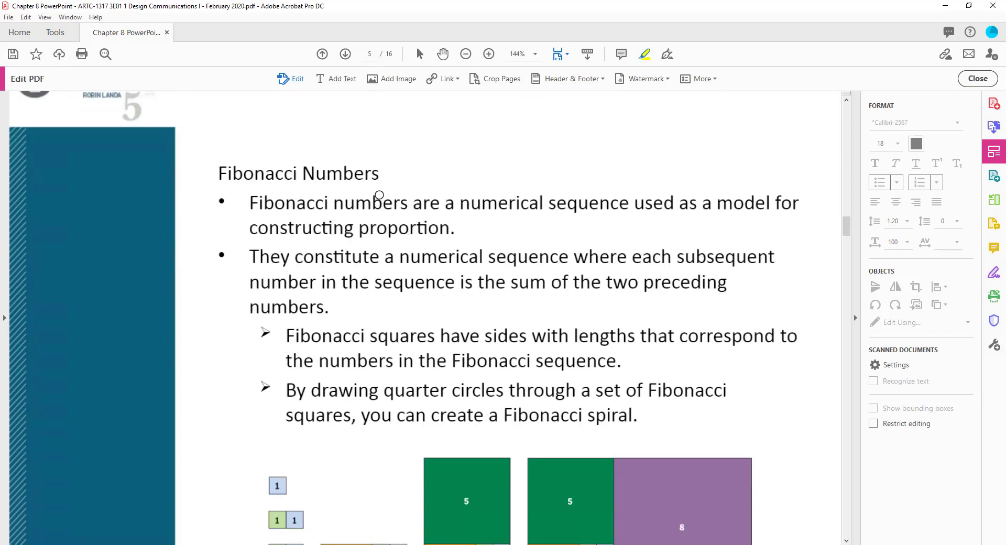
scroll(284, 208, "down", 1)
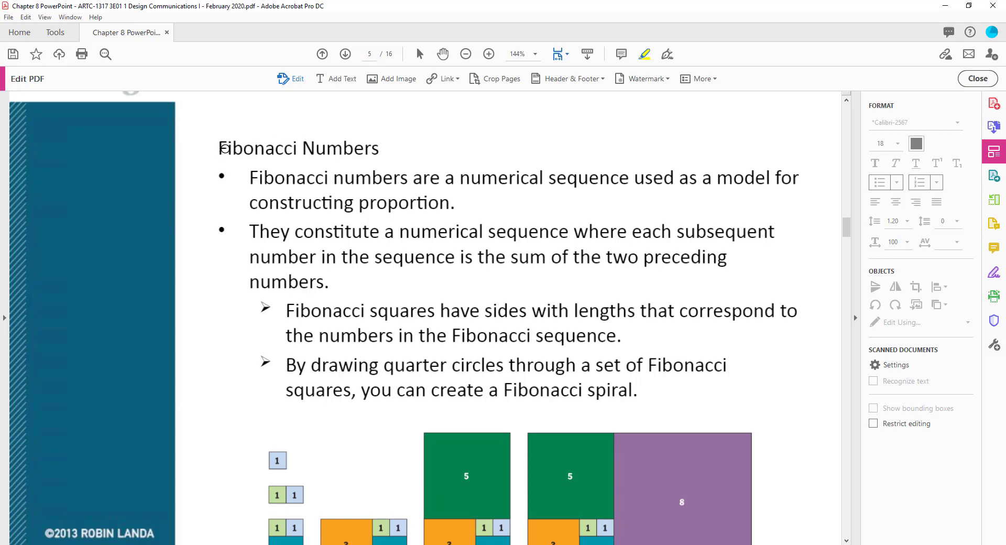
left_click_drag(219, 149, 375, 151)
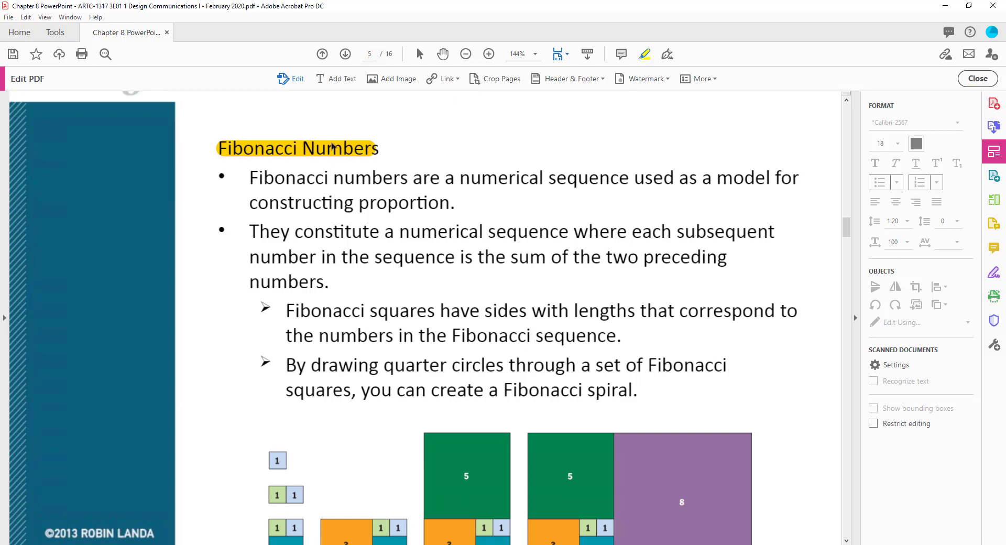
left_click_drag(252, 182, 424, 186)
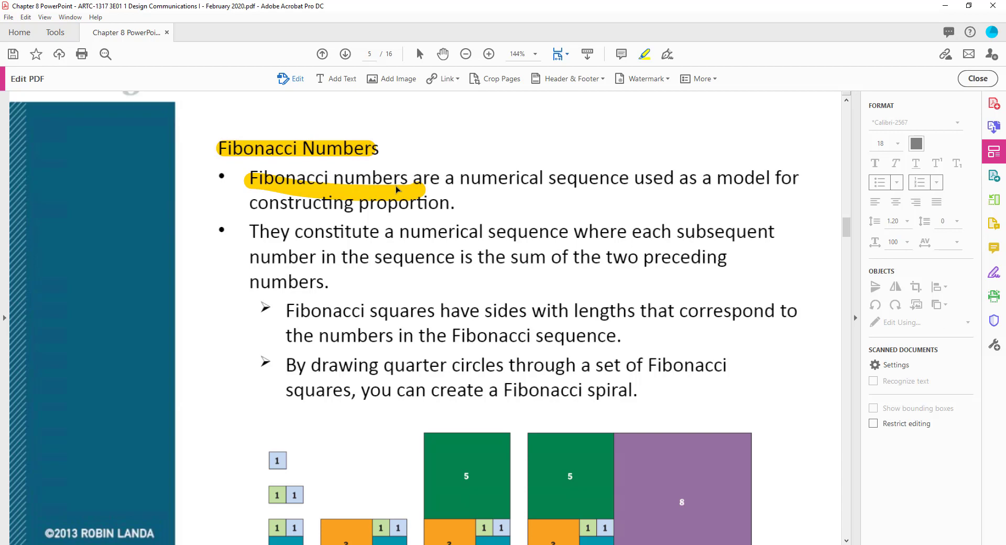
key("ctrl+z")
key("ctrl+z")
Step: Highlight the words "designers,", "is", "an" and "relationship" in the "For designers" sub-bullet on page 4
scroll(398, 193, "up", 5)
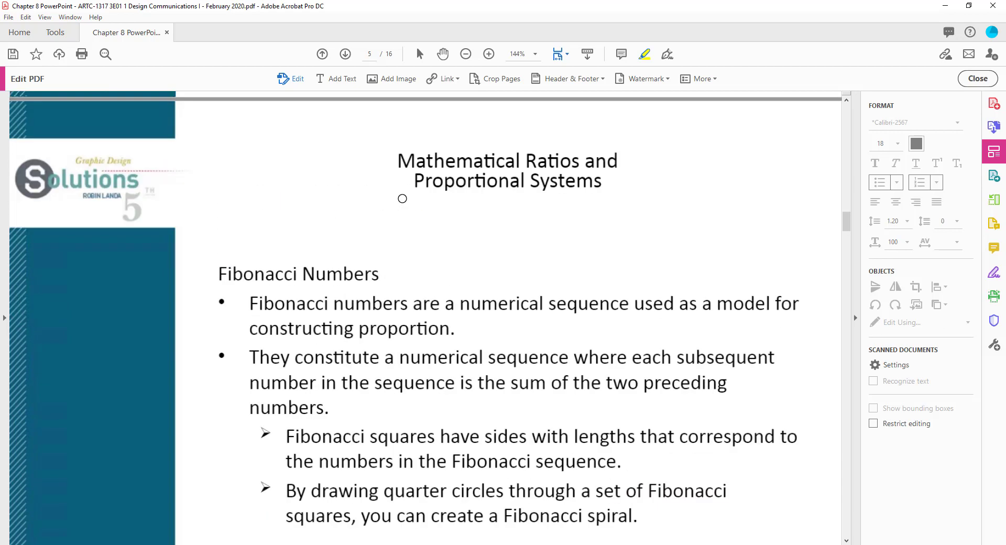
scroll(403, 198, "up", 10)
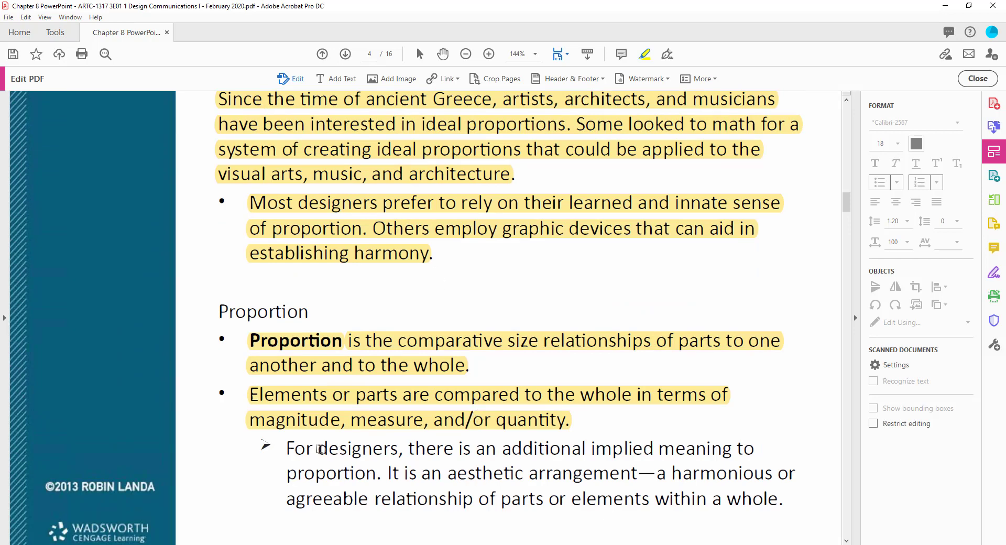
left_click_drag(317, 449, 478, 449)
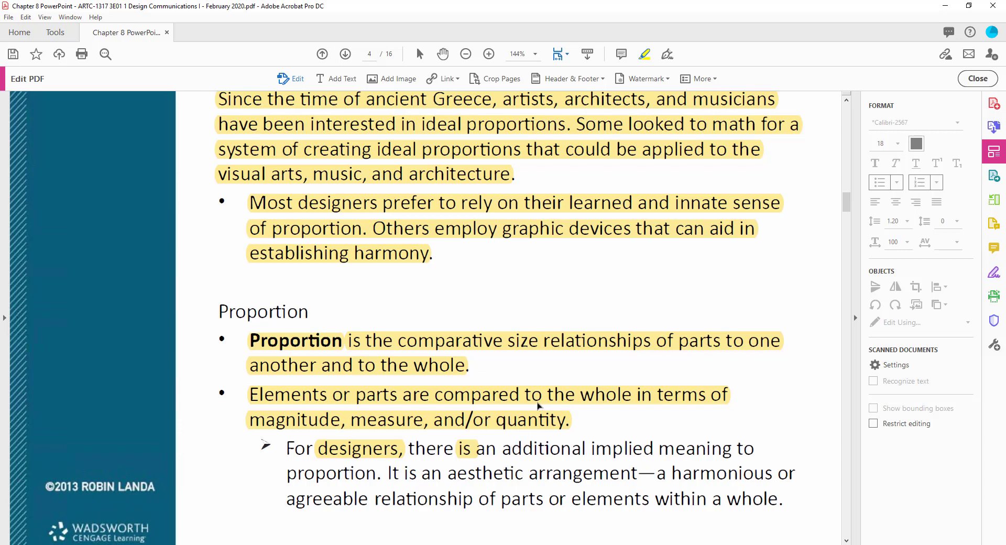
scroll(524, 403, "down", 5)
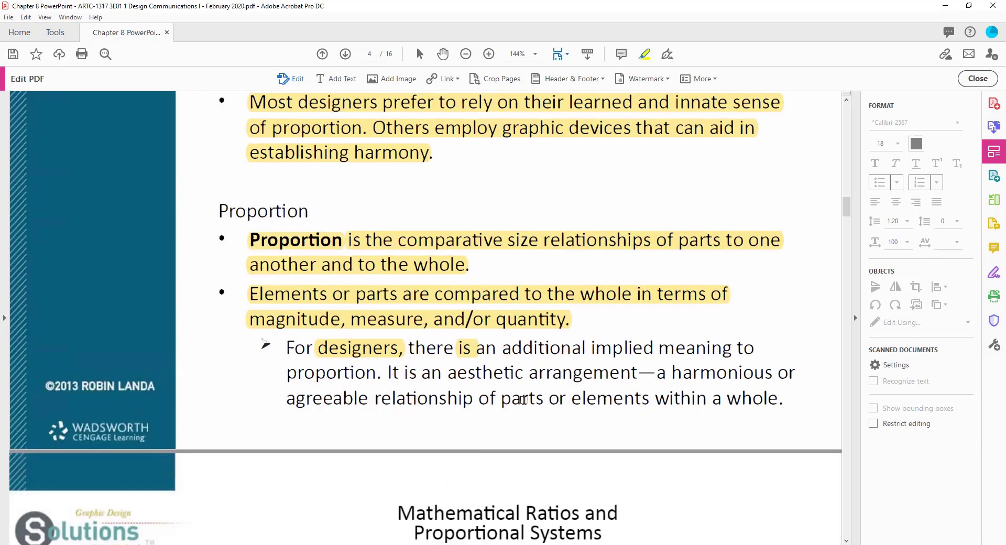
scroll(470, 389, "down", 2)
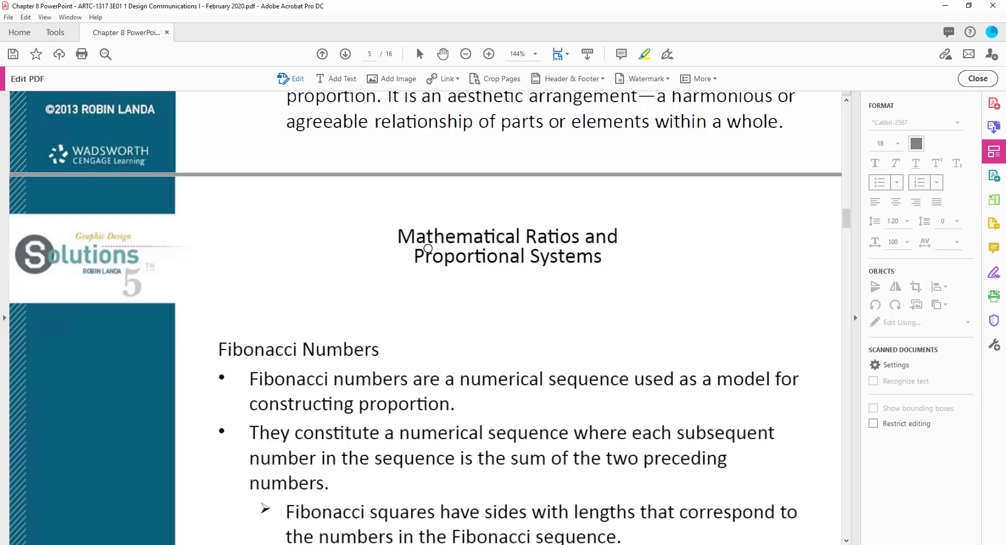
scroll(428, 248, "down", 3)
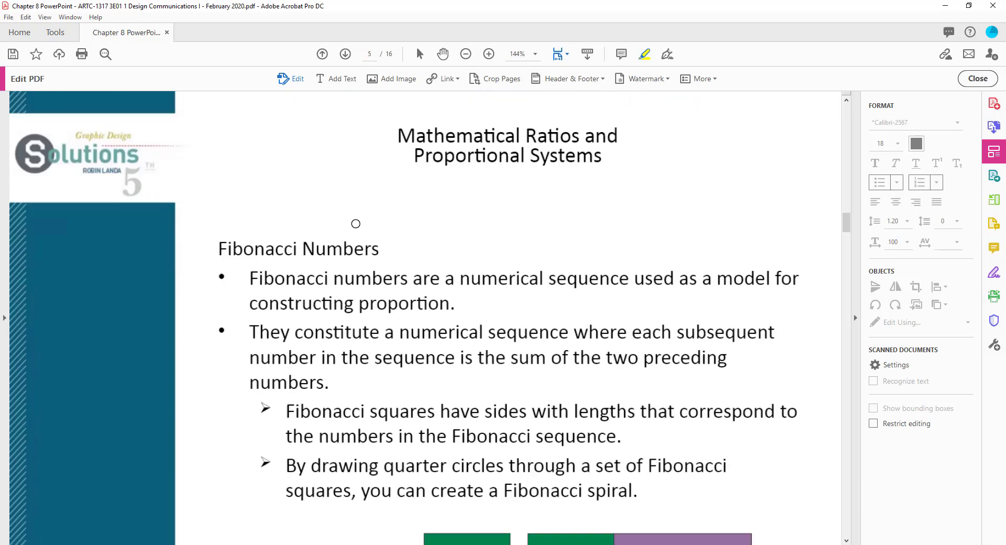
scroll(356, 223, "up", 9)
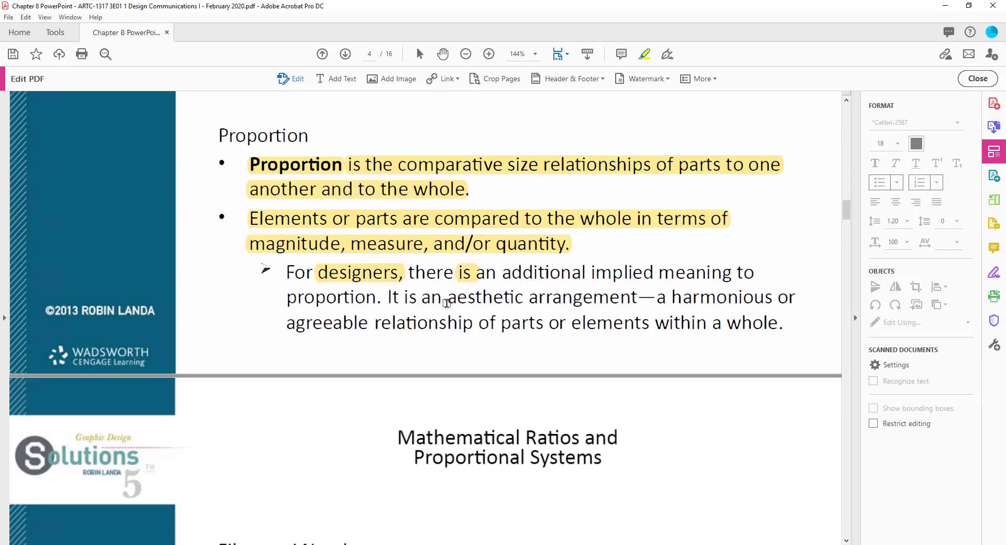
left_click_drag(446, 303, 473, 324)
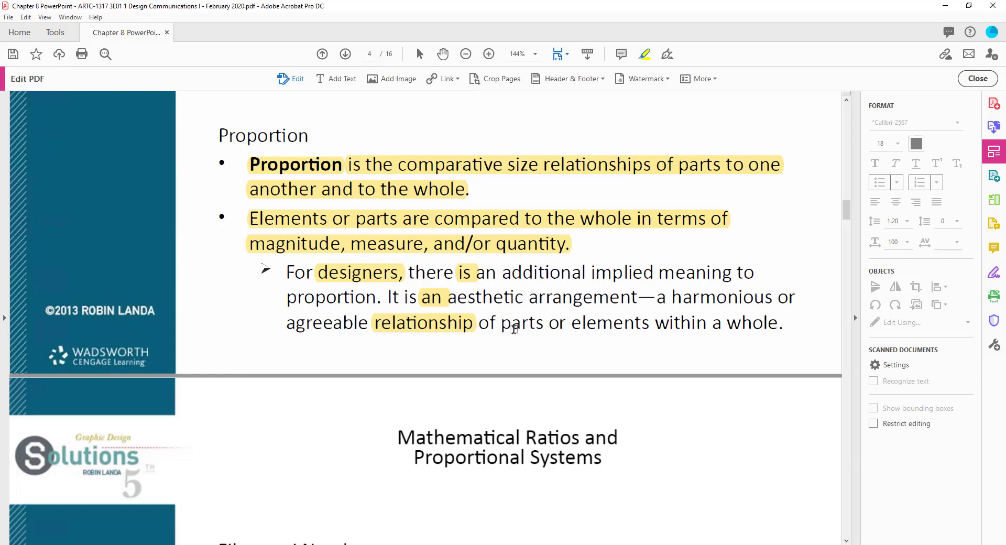
Step: Reactivate Edit Text & Images mode on the Fibonacci Numbers page
left_click(27, 17)
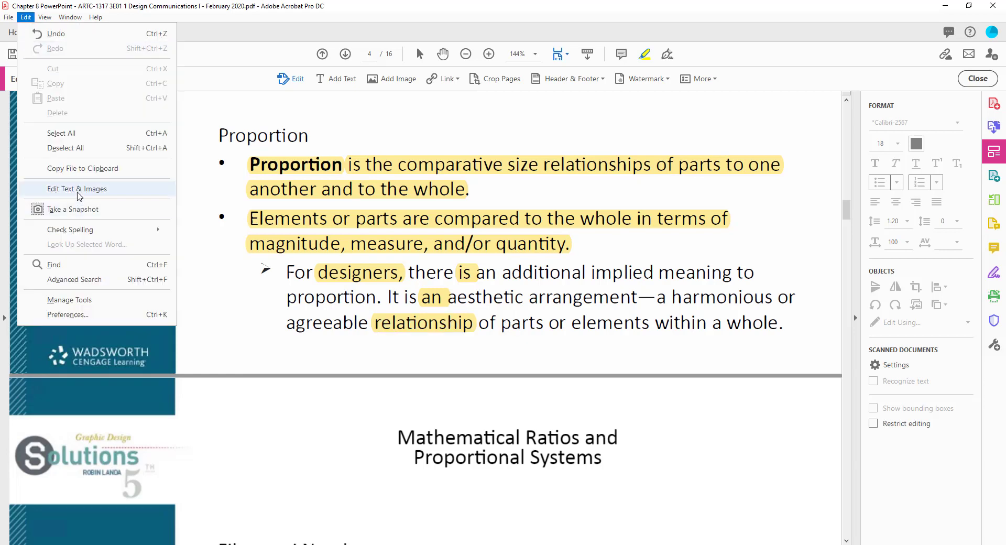
left_click(95, 195)
scroll(304, 291, "down", 4)
scroll(305, 292, "down", 5)
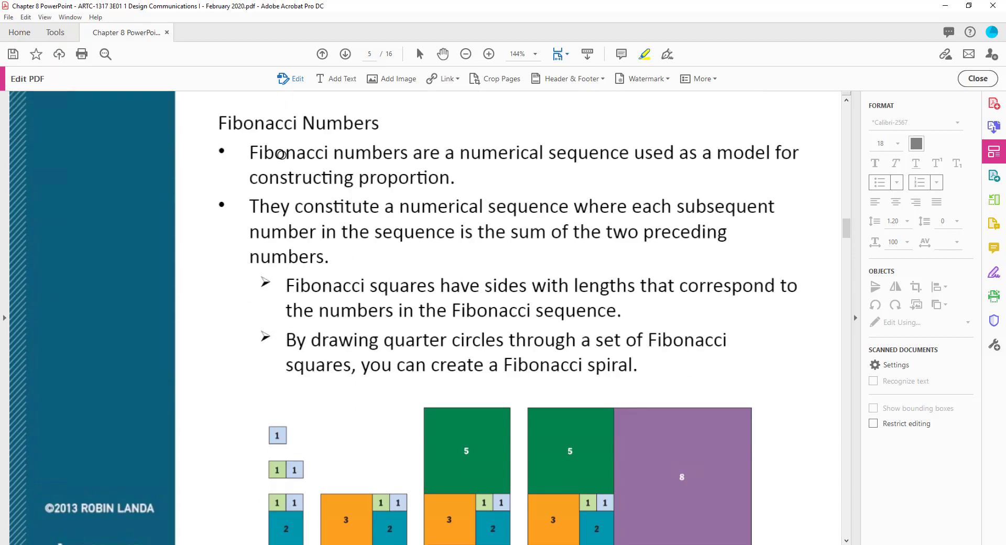
left_click(46, 17)
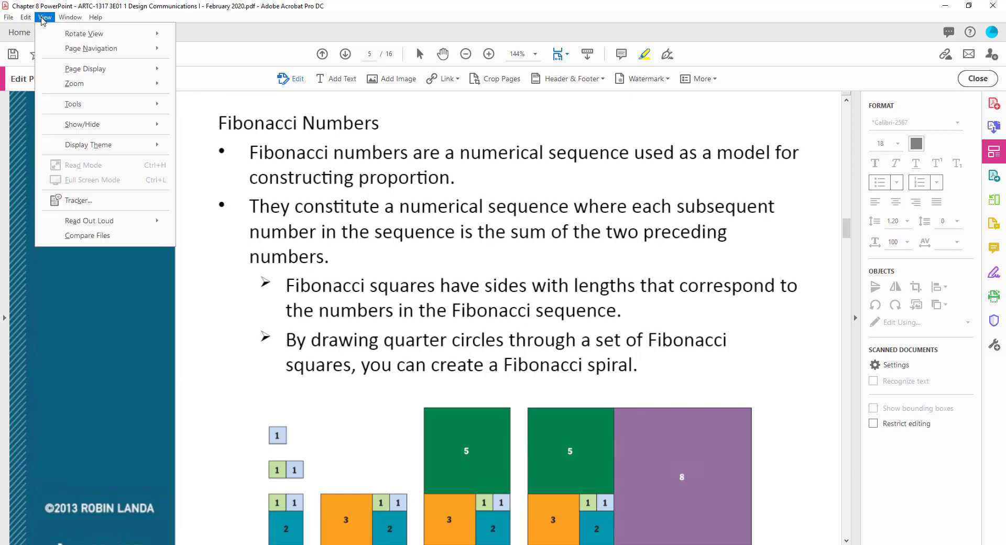
mouse_move(31, 17)
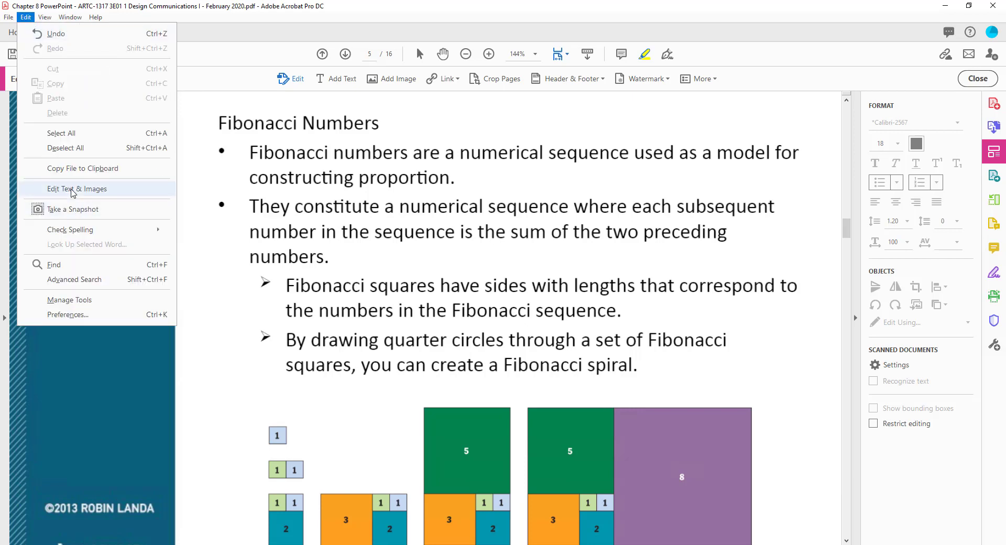
left_click(87, 192)
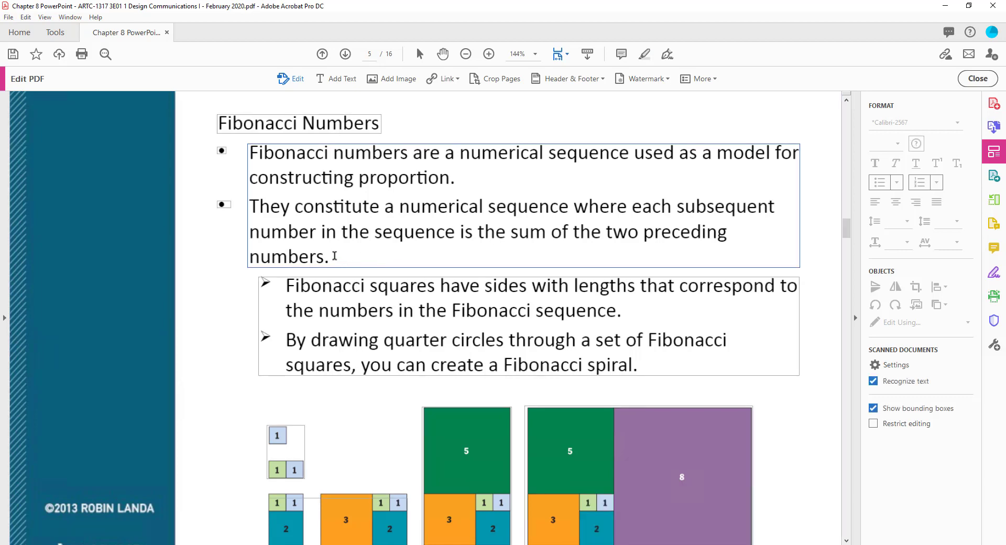
Step: Select the text of the two main Fibonacci Numbers bullets in their editable text box
left_click_drag(334, 256, 274, 183)
left_click(324, 191)
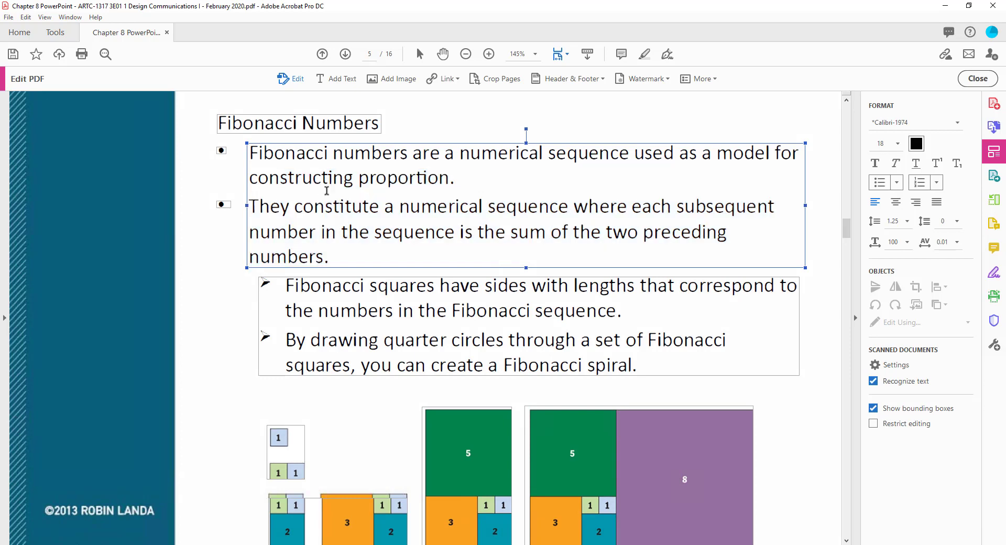
left_click_drag(253, 152, 333, 256)
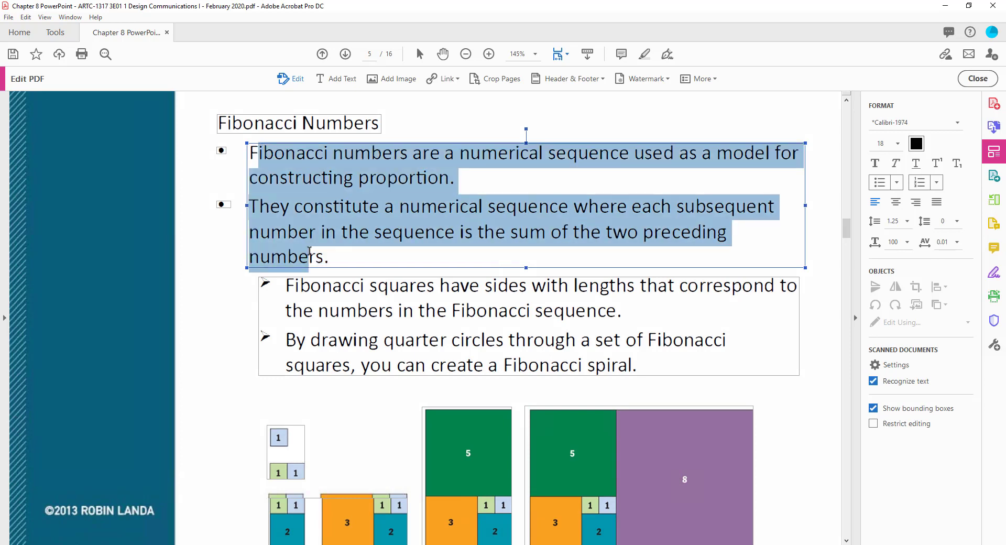
Step: Highlight the whole second Fibonacci Numbers bullet, beginning "They constitute a numerical sequence", with the Highlight Text tool
left_click(333, 256)
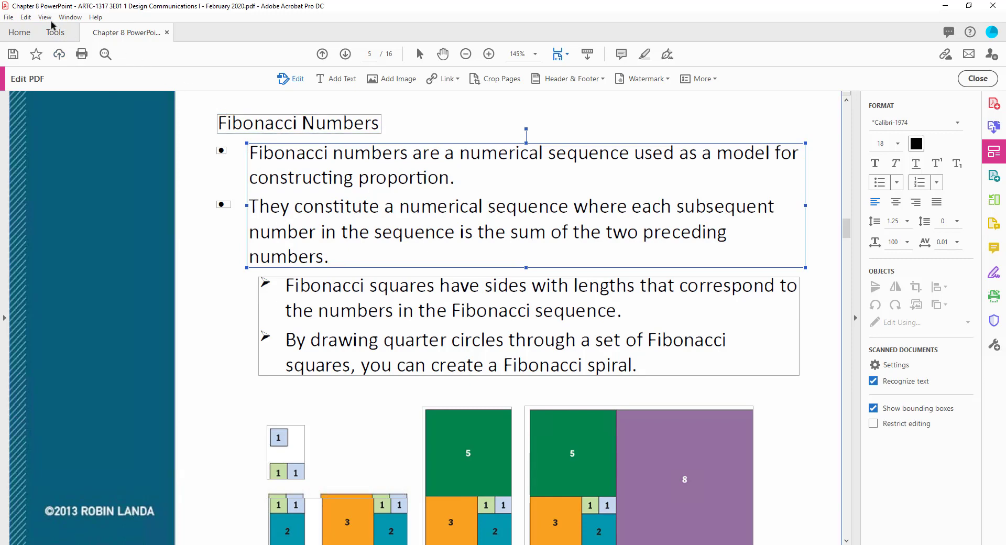
left_click(26, 17)
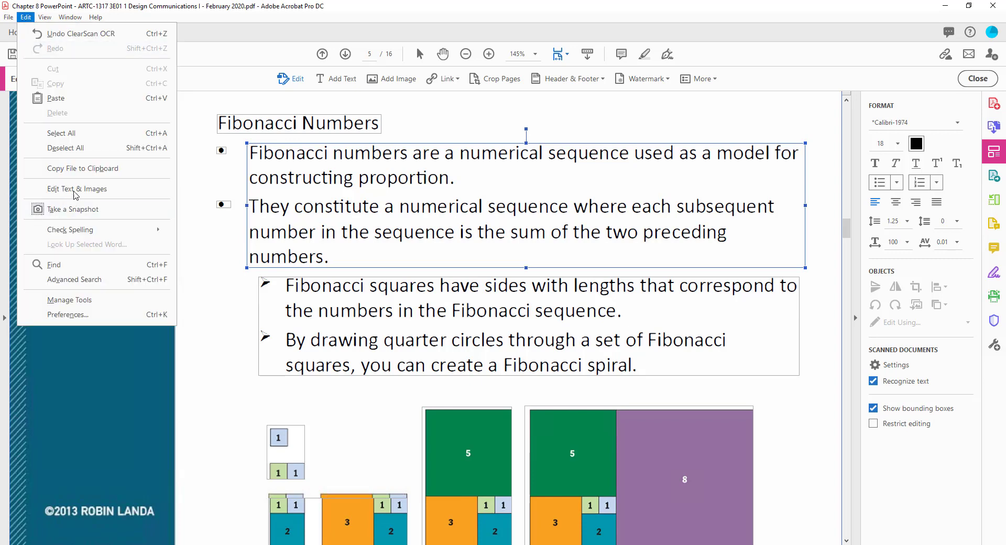
left_click(310, 194)
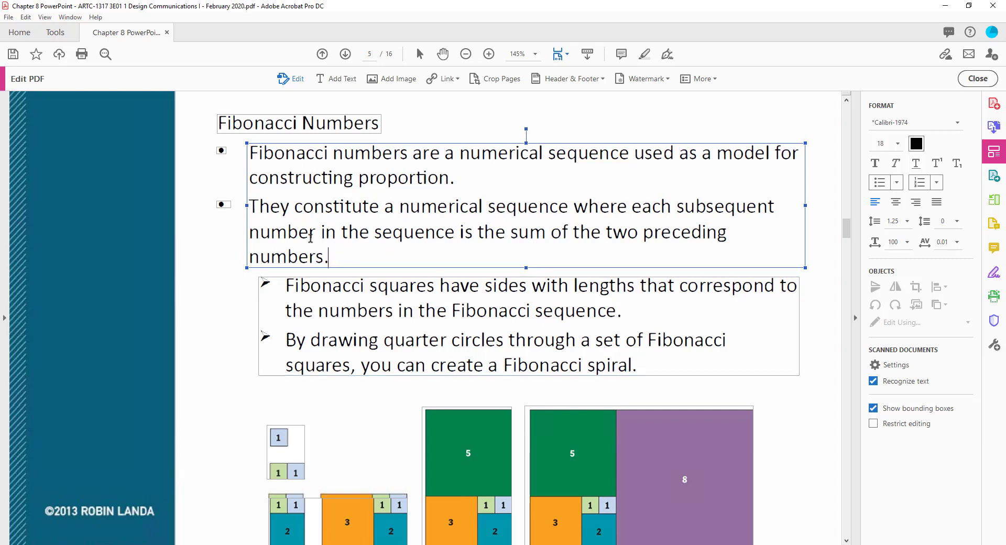
left_click_drag(331, 257, 253, 157)
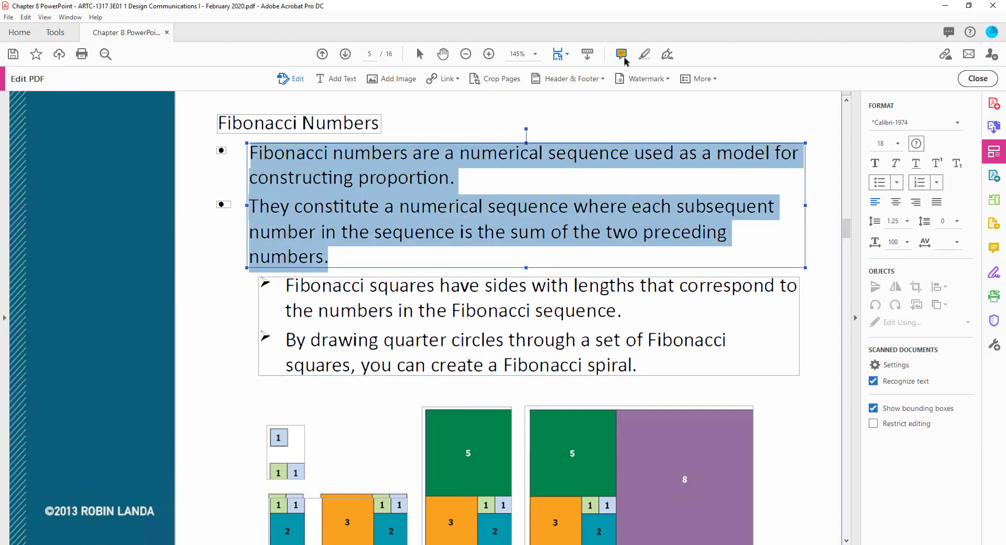
left_click(644, 55)
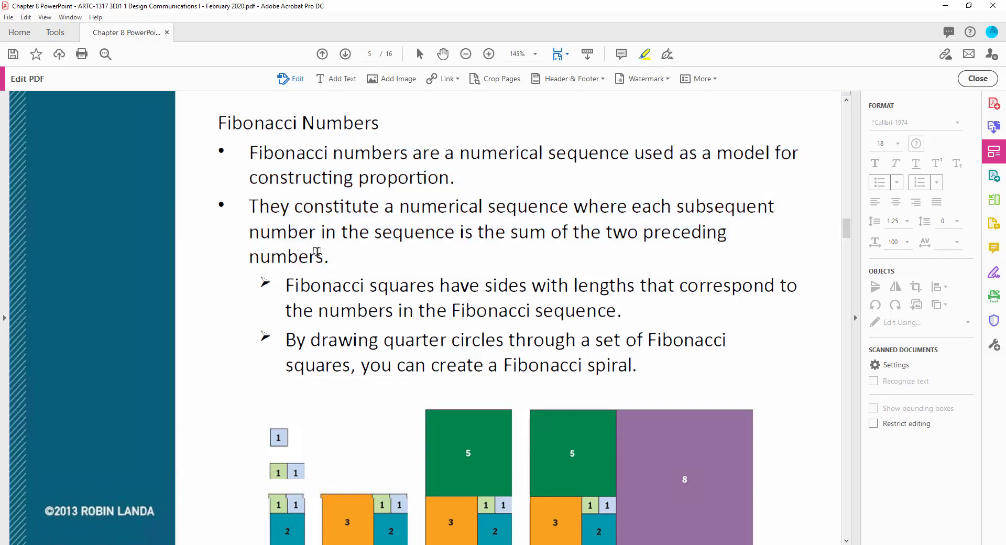
left_click_drag(331, 257, 273, 205)
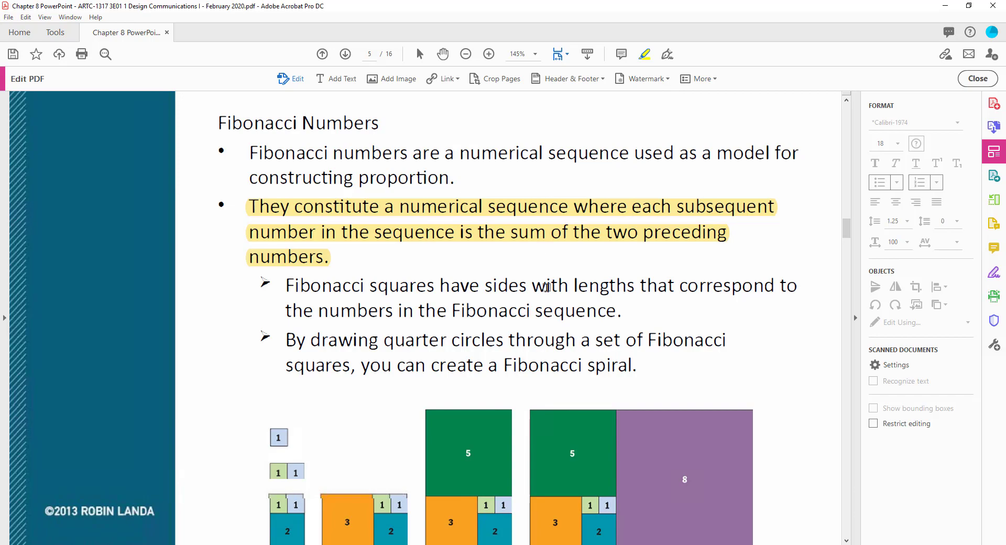
Step: Close the Chapter 8 PowerPoint PDF and exit Acrobat to return to the desktop
scroll(843, 226, "up", 7)
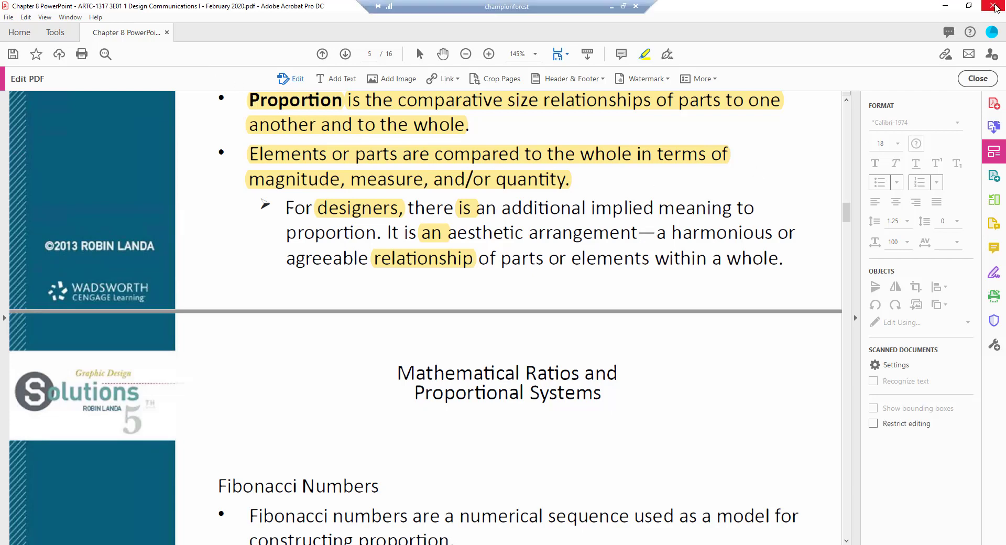
left_click(994, 6)
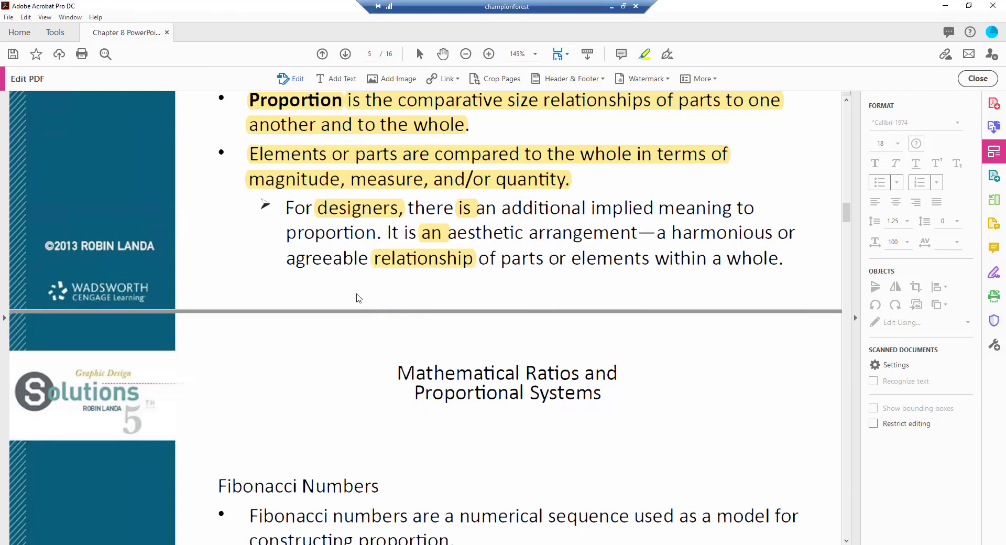
left_click(557, 301)
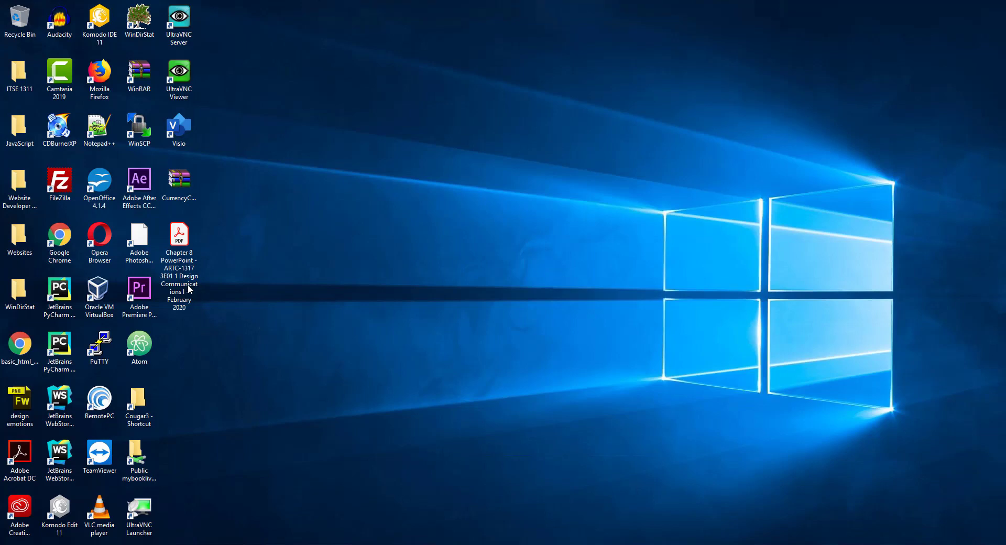
Step: Examine the full list of programs offered for opening the Chapter 8 PDF on the desktop, without choosing one
right_click(176, 268)
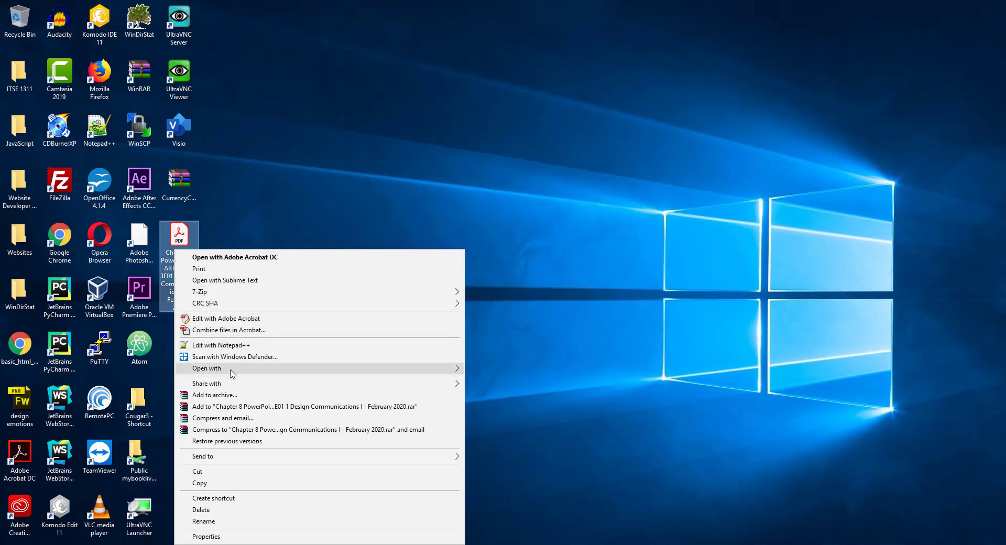
mouse_move(231, 373)
mouse_move(442, 371)
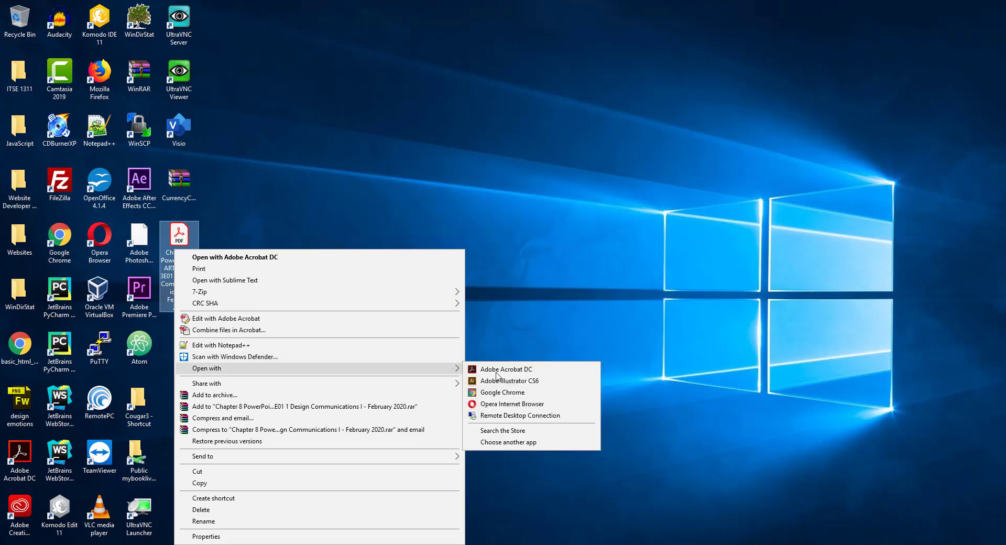
left_click(516, 446)
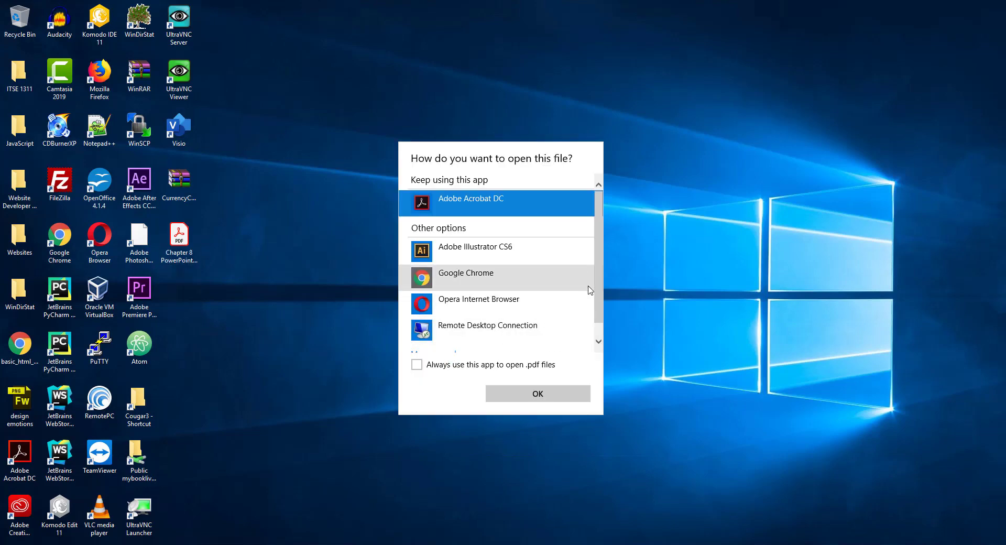
scroll(597, 286, "down", 1)
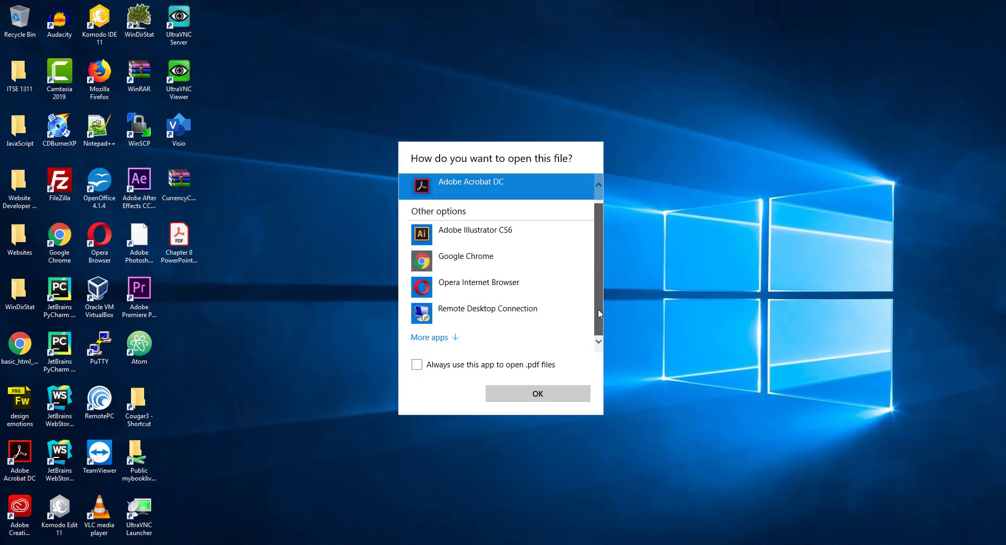
left_click(433, 338)
scroll(512, 328, "down", 3)
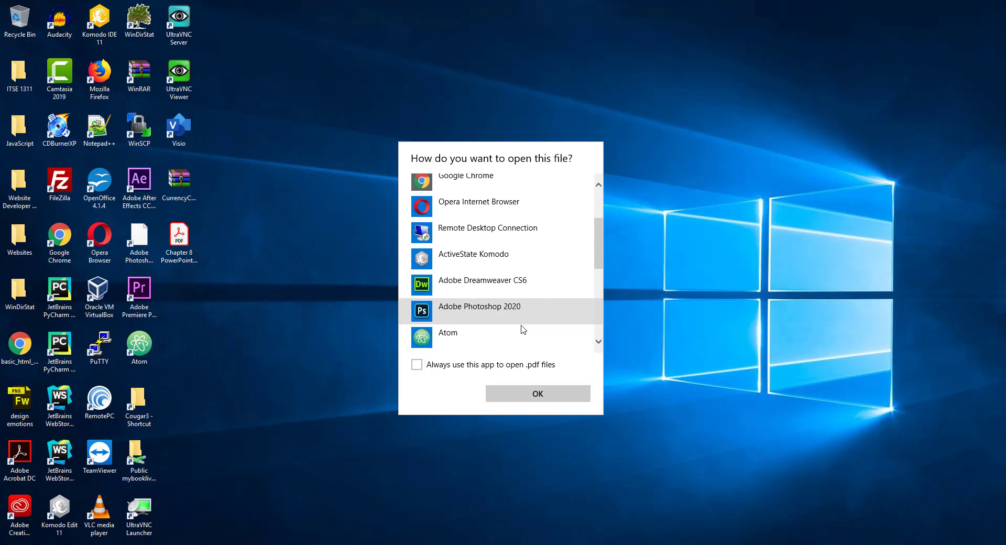
scroll(544, 332, "down", 8)
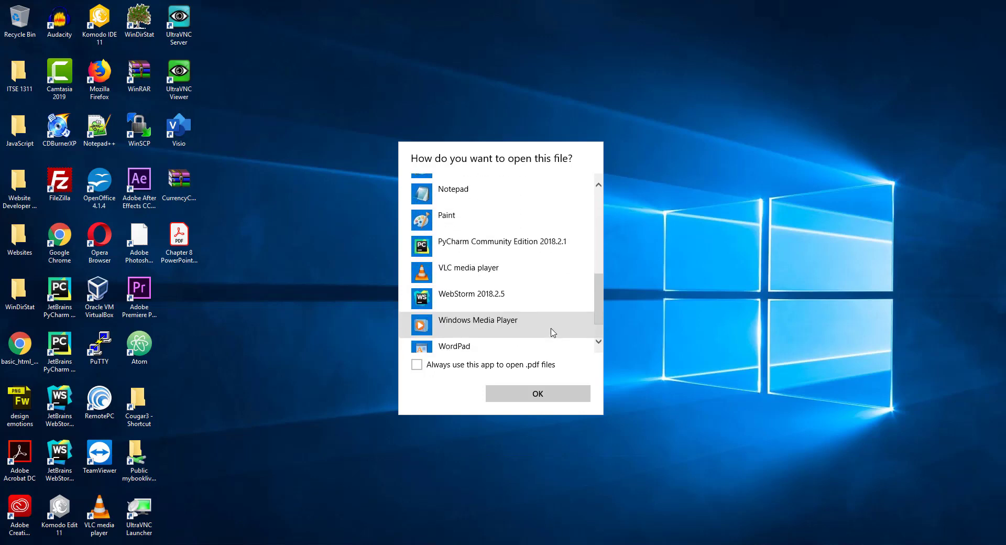
scroll(553, 333, "down", 1)
scroll(512, 331, "up", 5)
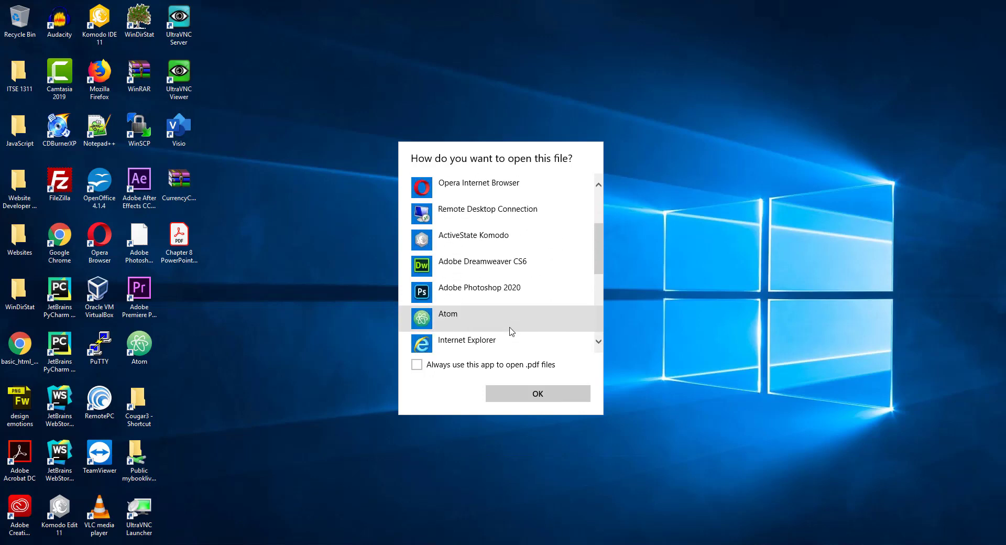
scroll(512, 331, "up", 1)
scroll(512, 331, "up", 3)
key("Escape")
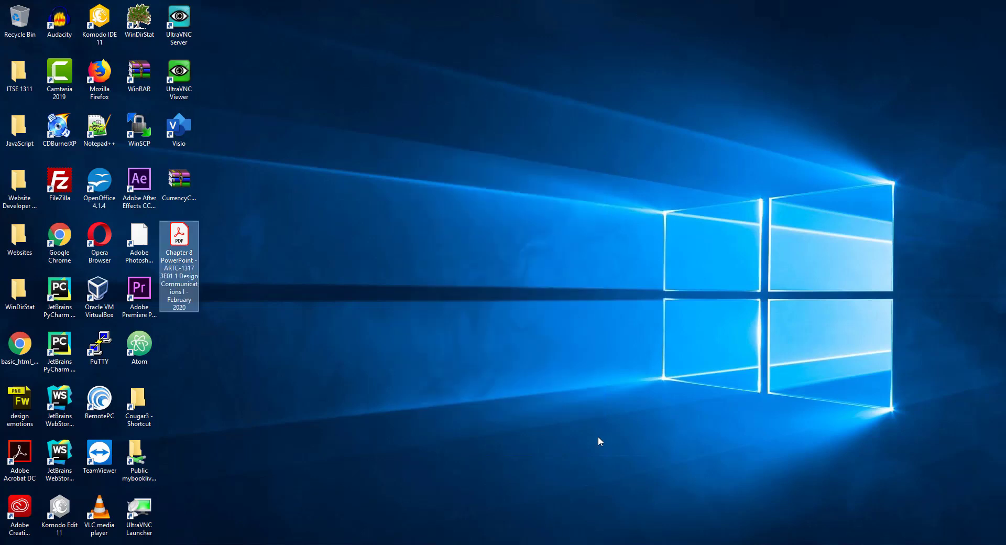
left_click(343, 483)
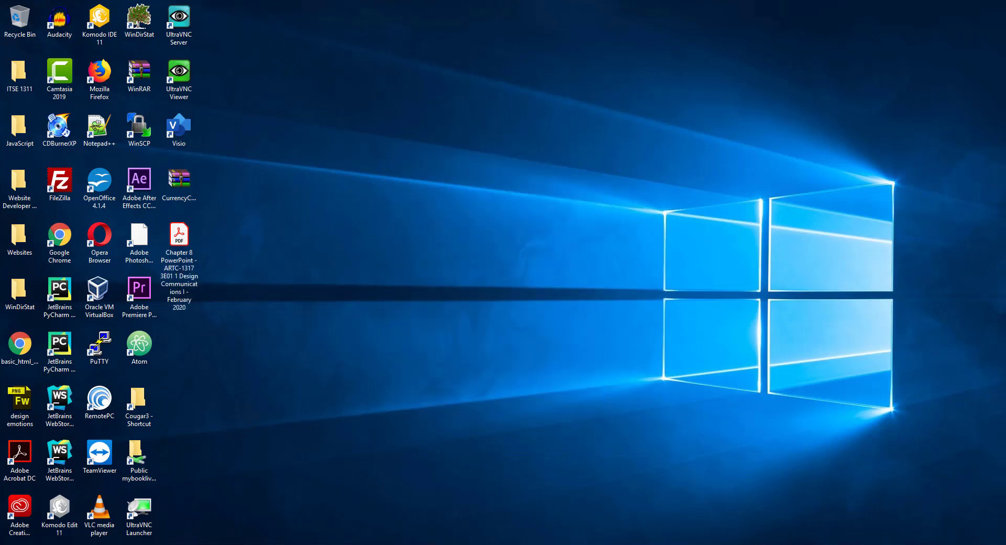
Step: Search Windows for "acrobat" to look for installed Acrobat programs
key("super")
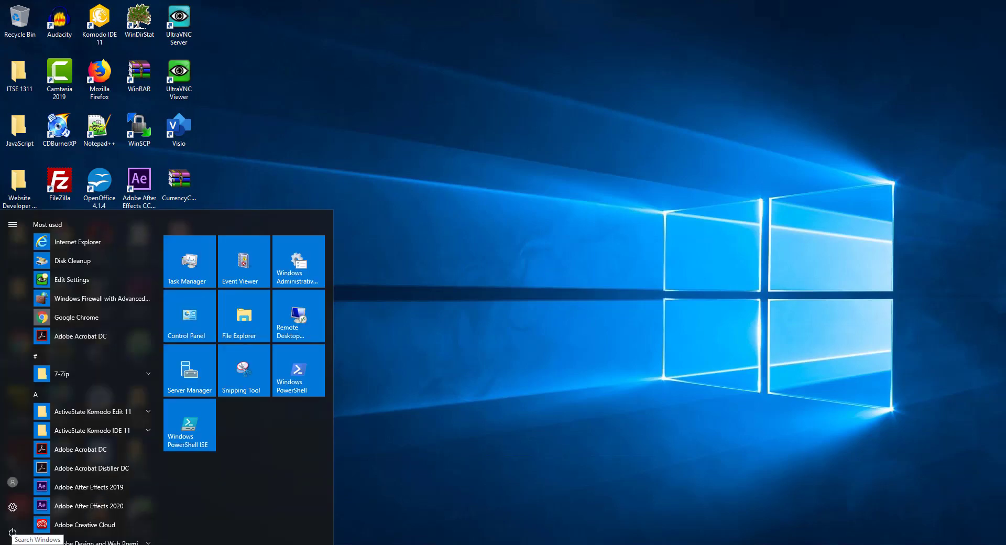
type("acto")
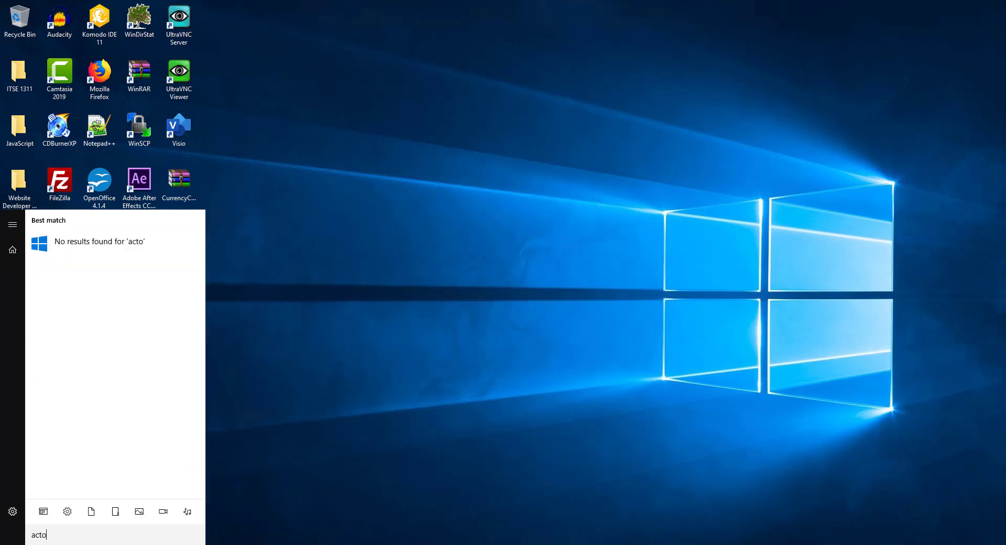
key("BackSpace")
key("BackSpace")
type("robat")
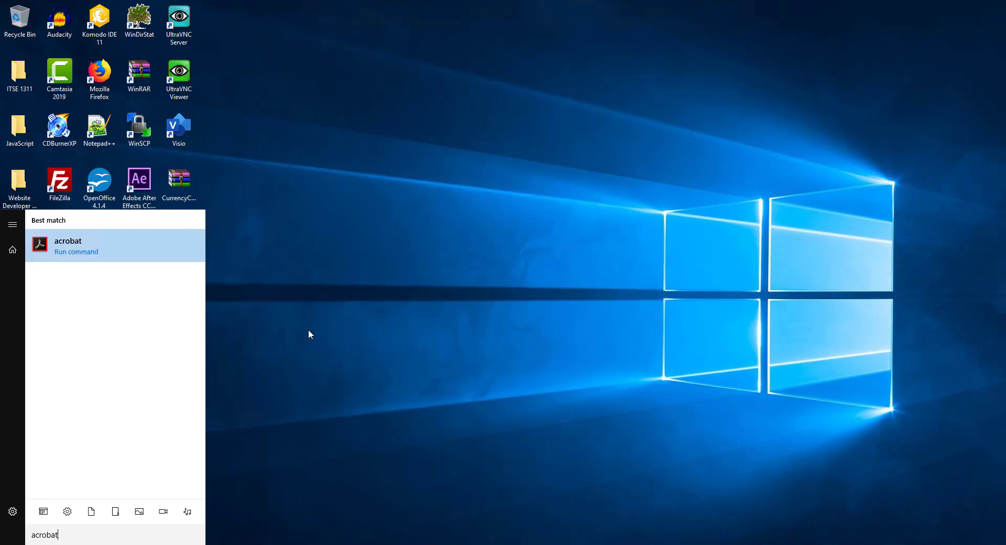
key("Return")
left_click(139, 239)
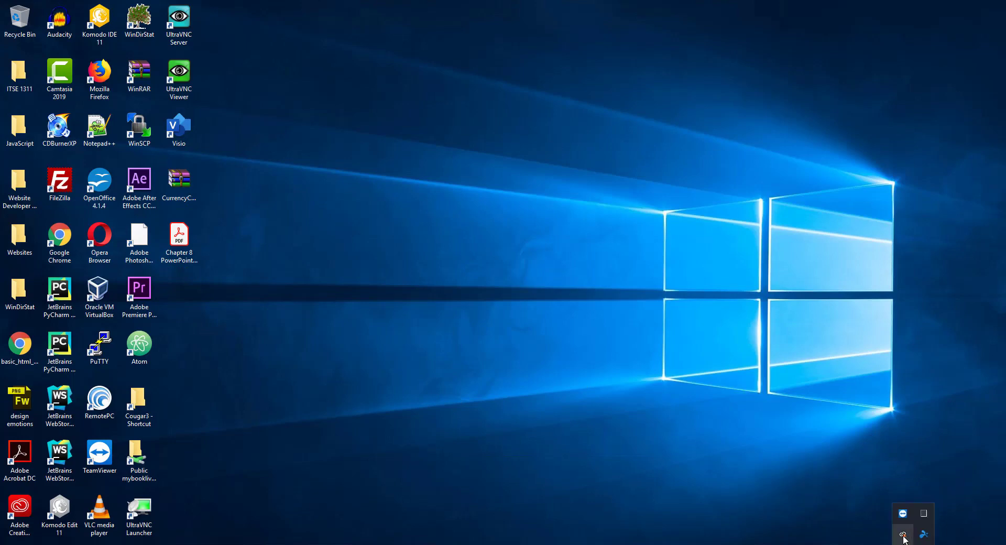
Step: Switch to Creative Cloud Desktop, make its window smaller and show the All apps overview
left_click(902, 535)
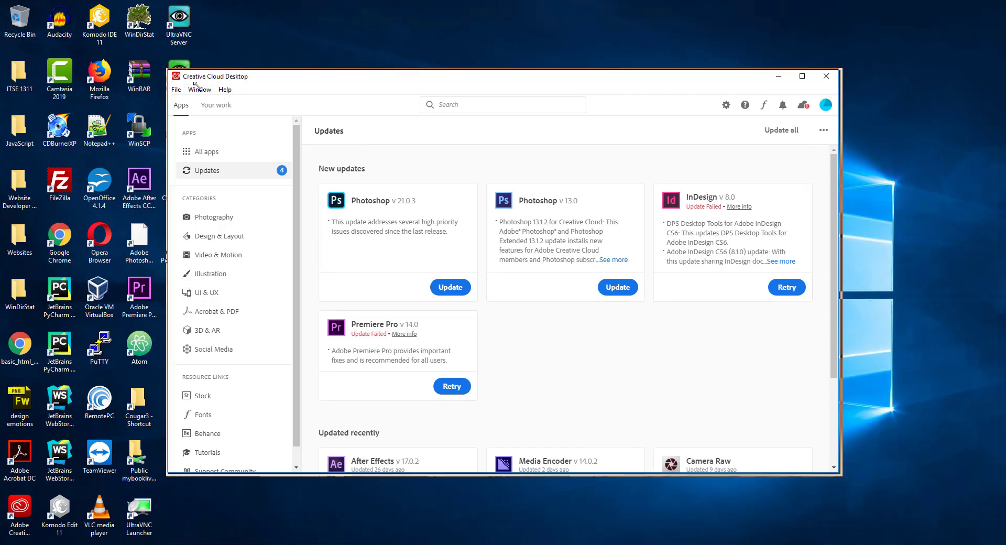
left_click_drag(165, 69, 261, 98)
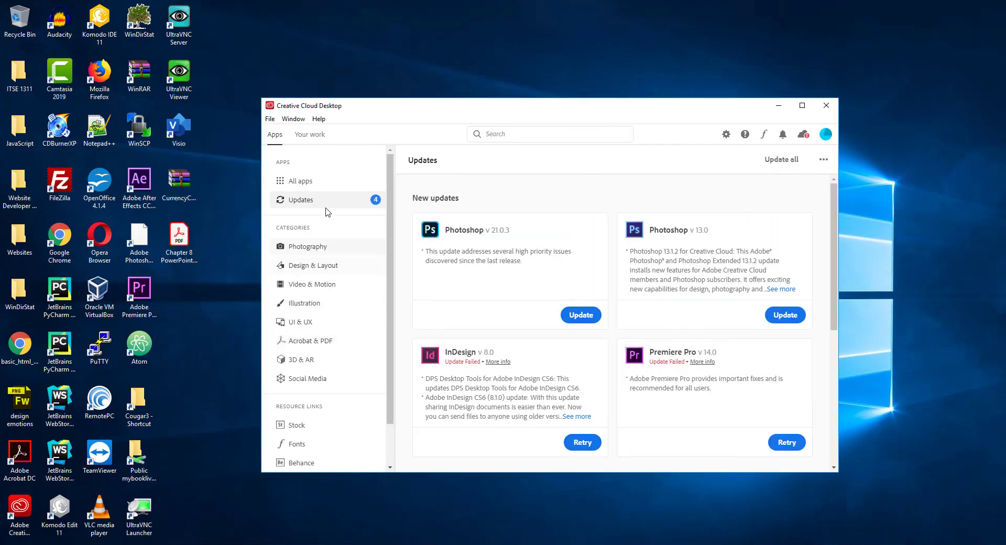
left_click(344, 188)
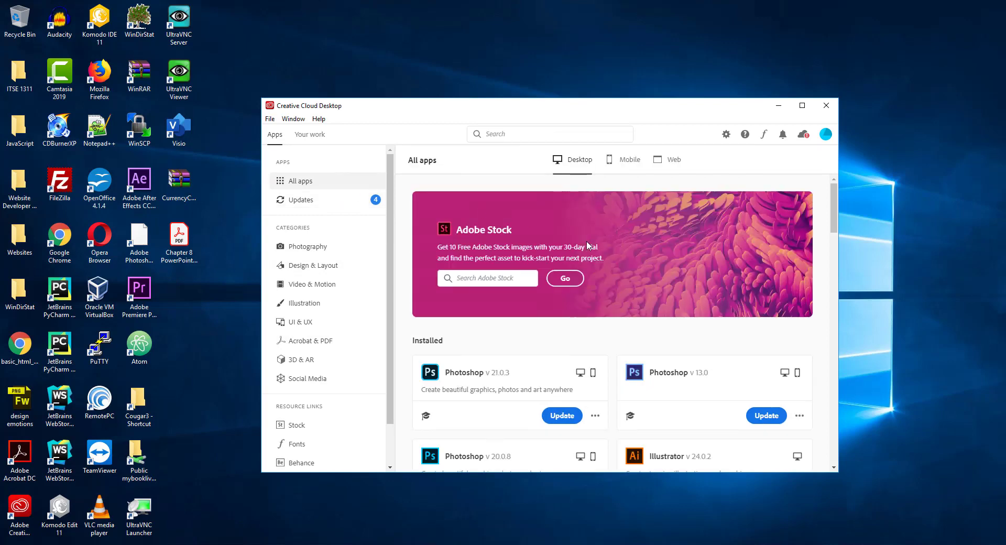
Step: Examine the installed and subscription apps in the All apps overview for available Acrobat versions
scroll(643, 388, "down", 3)
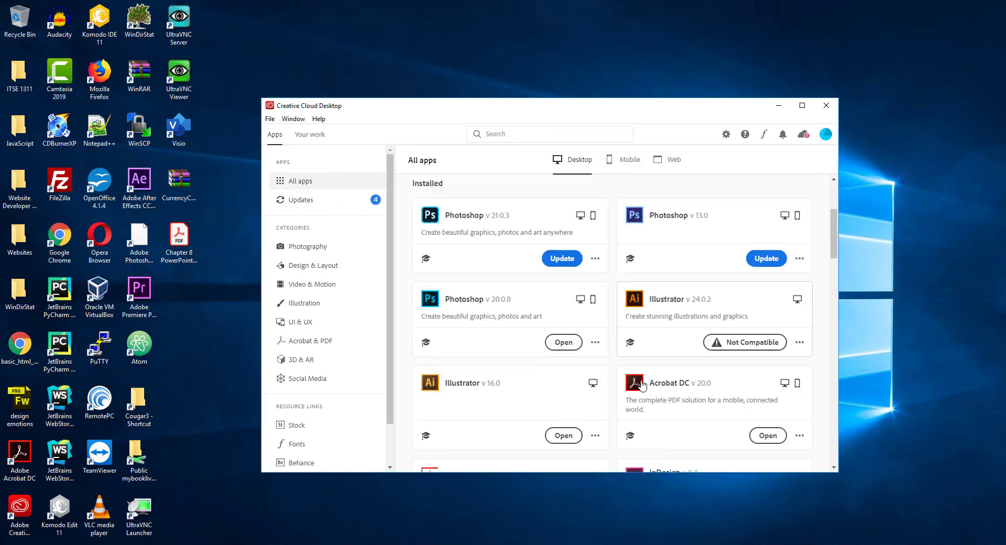
scroll(642, 386, "down", 1)
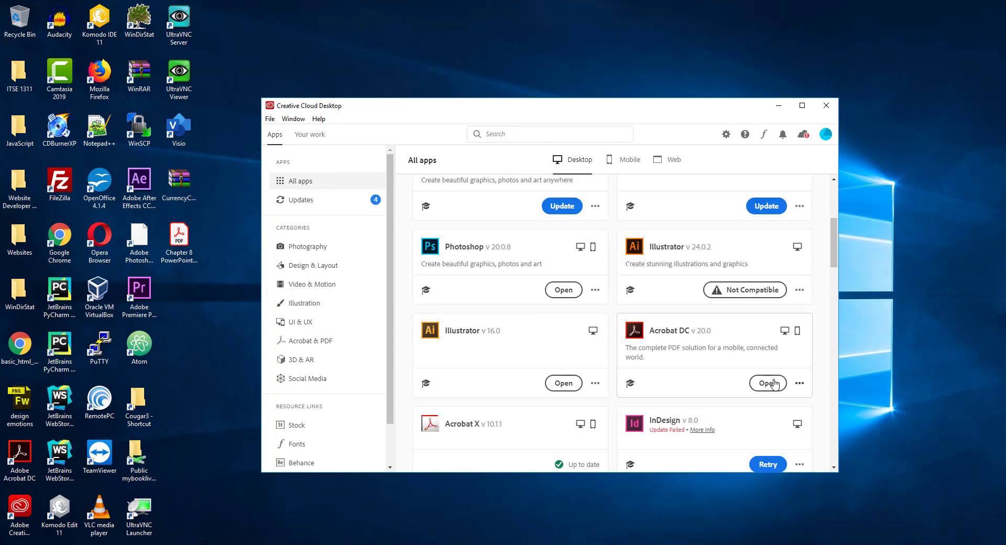
scroll(679, 366, "down", 2)
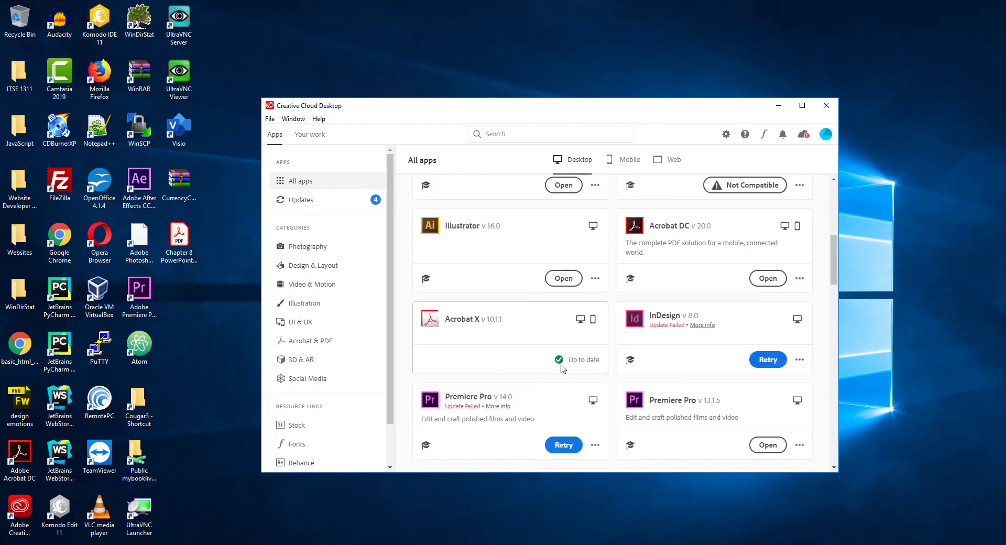
scroll(556, 359, "down", 2)
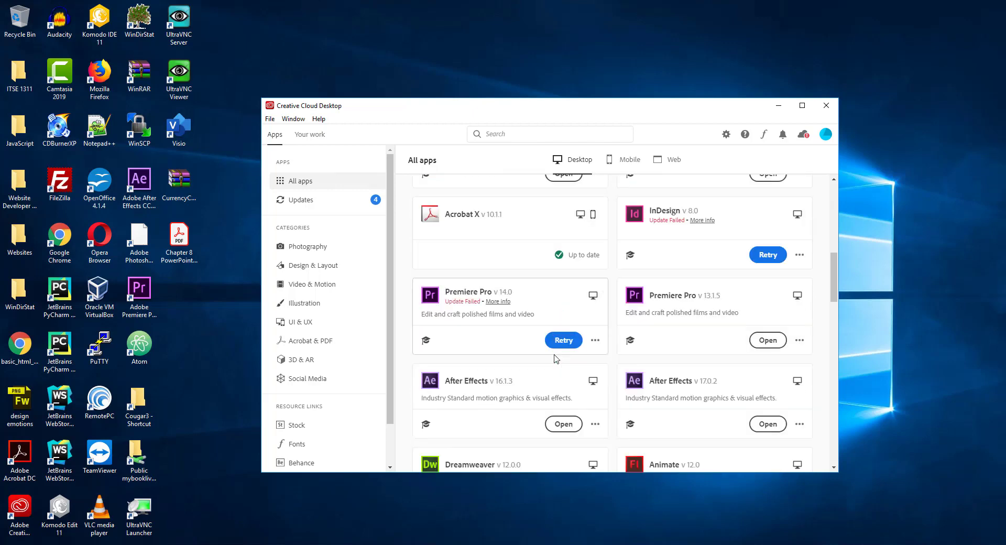
scroll(557, 358, "down", 3)
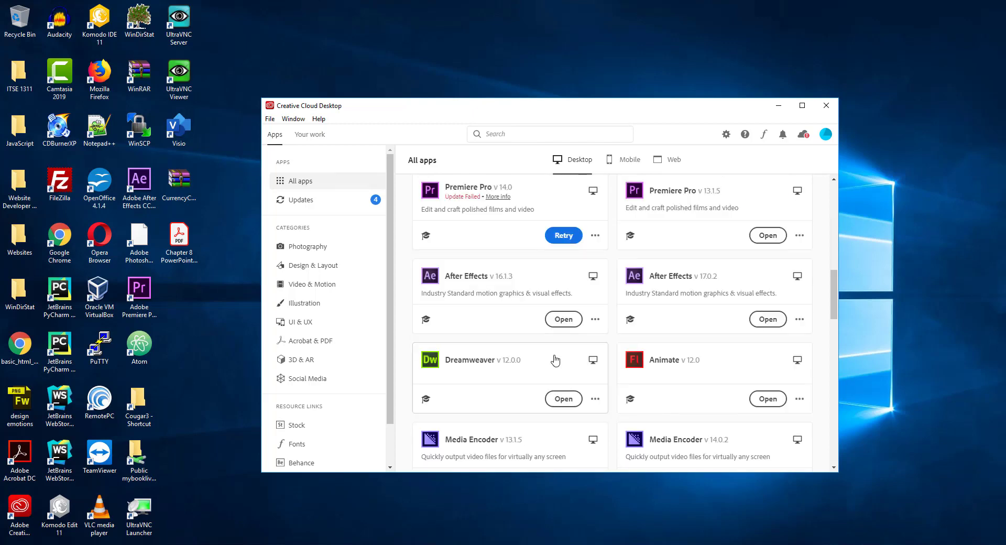
scroll(556, 358, "down", 2)
scroll(554, 360, "down", 10)
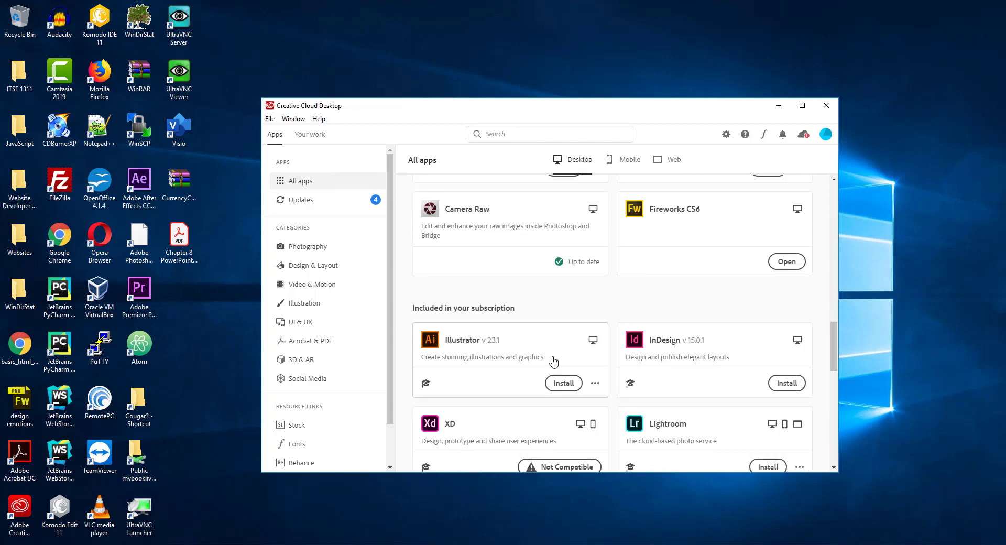
scroll(554, 361, "down", 5)
scroll(554, 360, "up", 20)
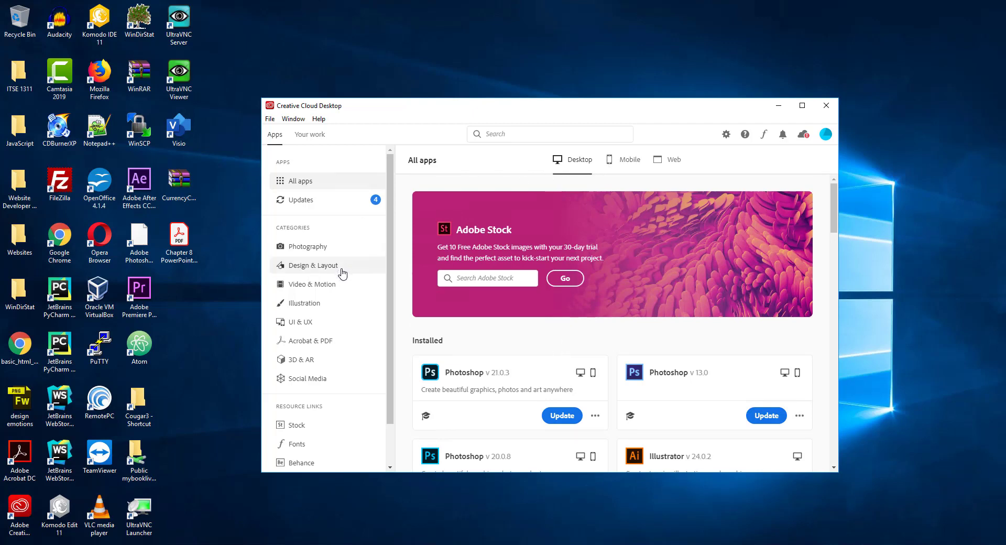
Step: Show the Acrobat & PDF category and open the details page of Acrobat X
left_click(329, 341)
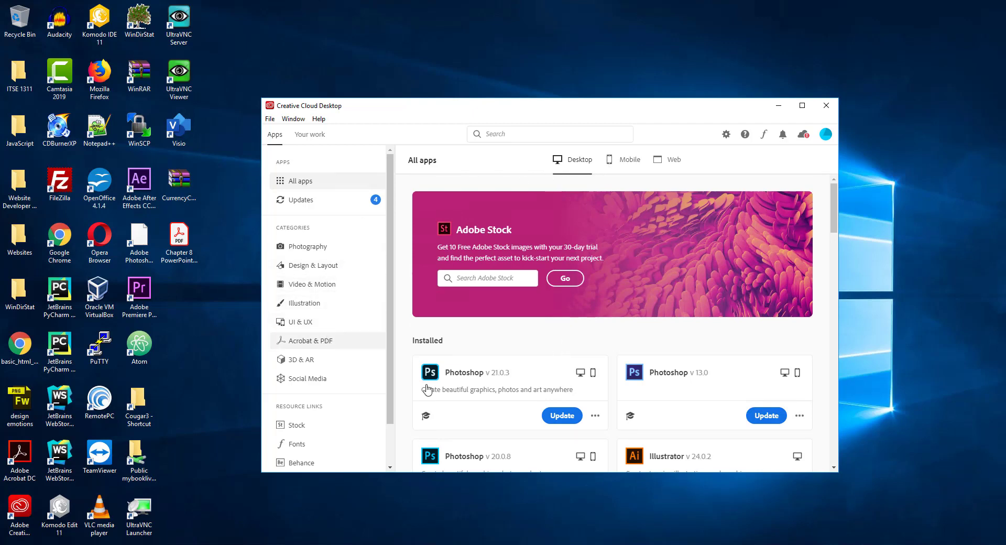
scroll(686, 362, "down", 2)
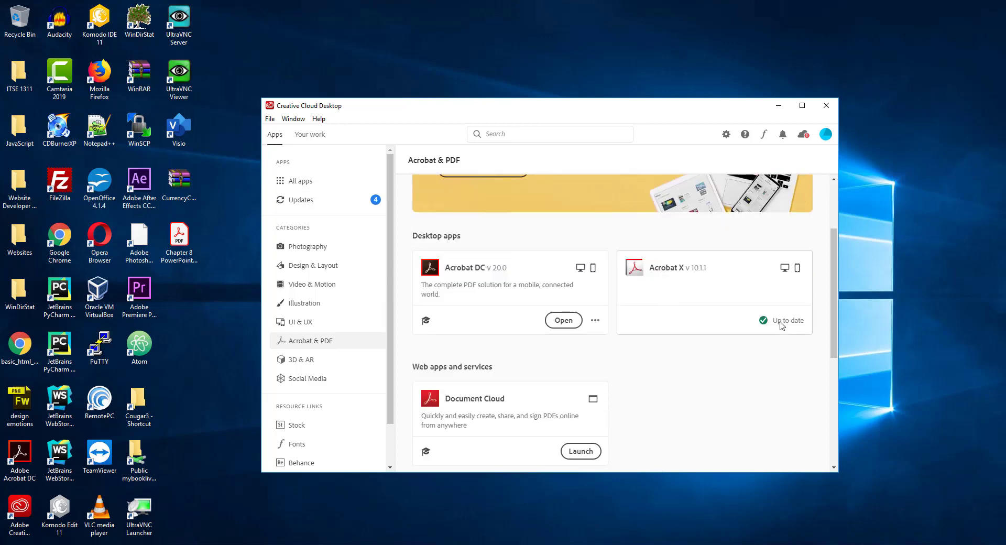
left_click(789, 273)
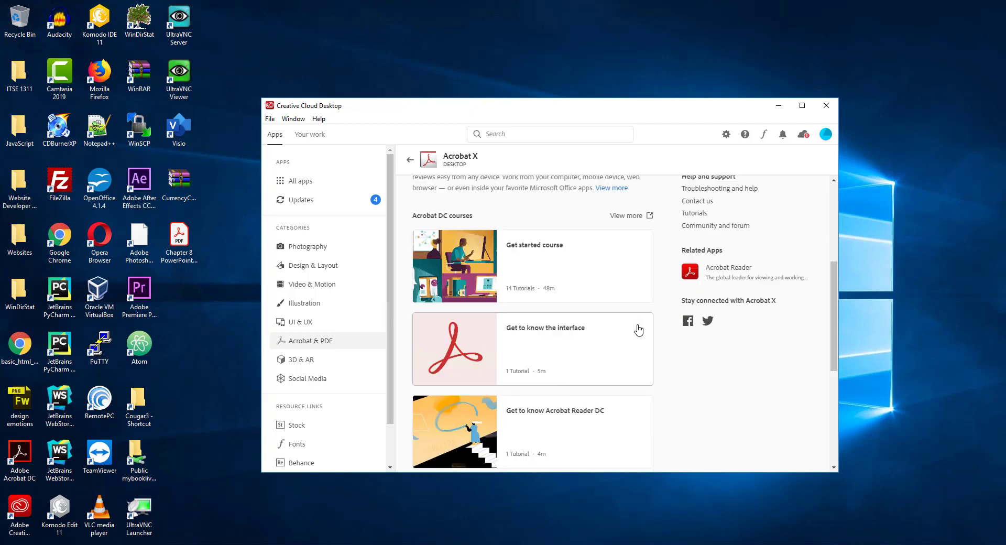
Step: View the details page of the related Acrobat Reader app, then return to the Acrobat & PDF category
scroll(658, 328, "down", 4)
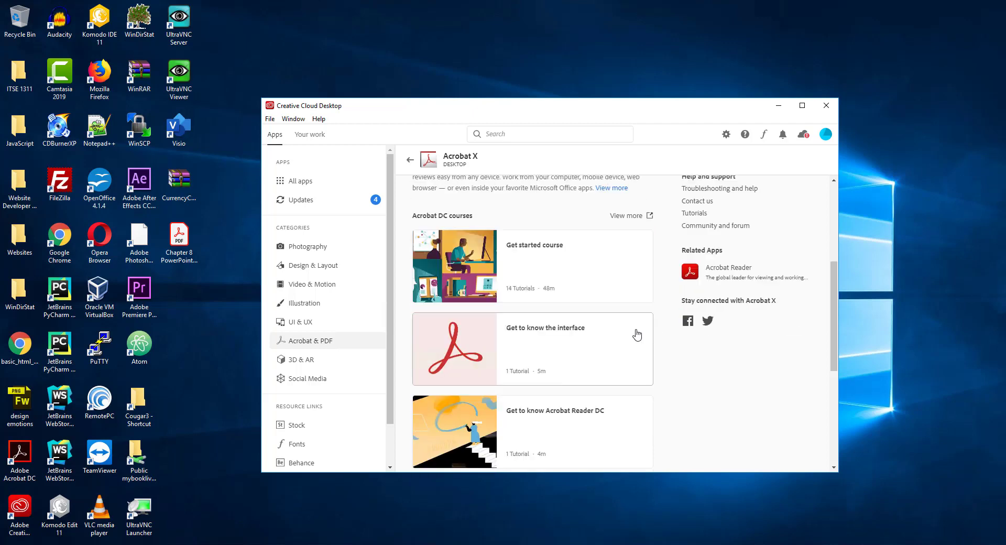
left_click(695, 276)
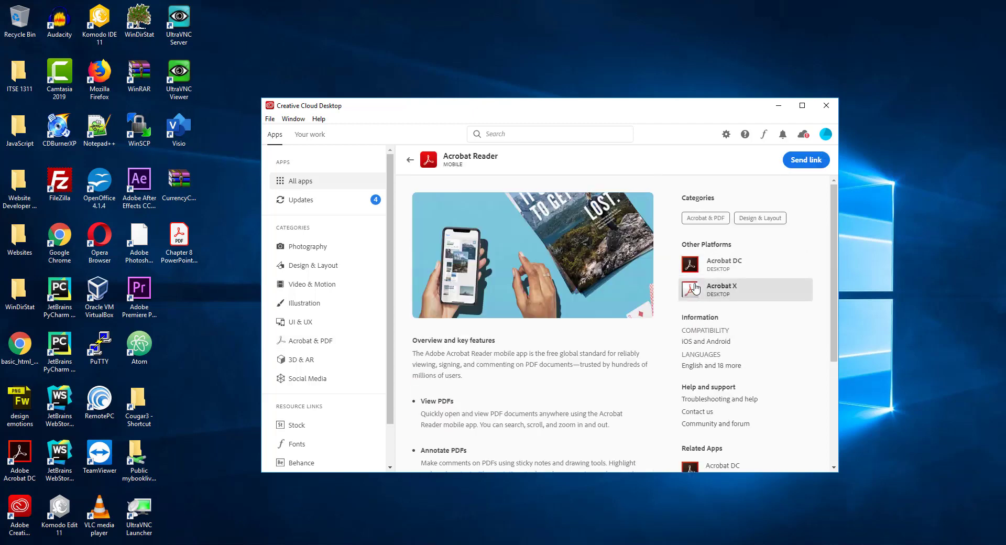
left_click(409, 161)
left_click(410, 160)
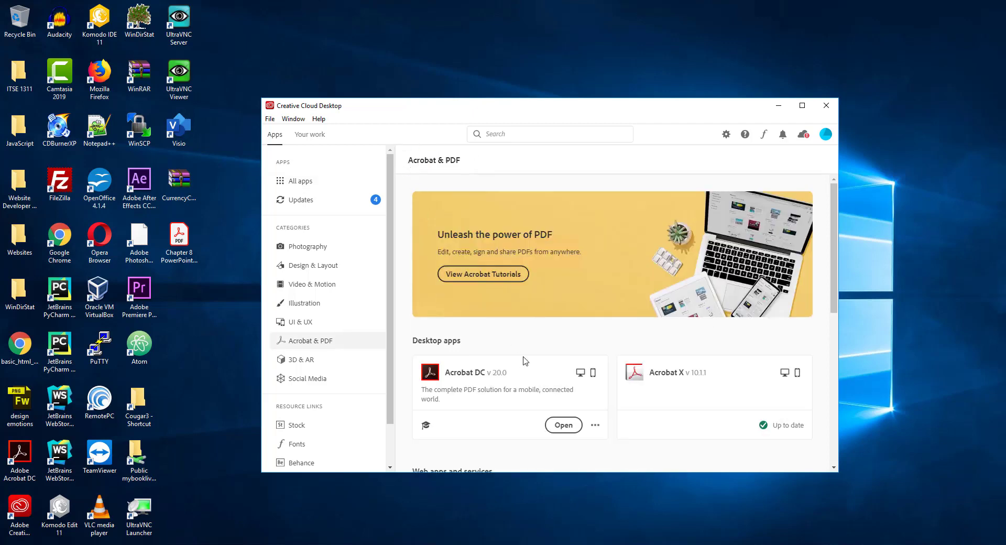
Step: Examine the desktop, web and mobile apps listed in the Acrobat & PDF category
scroll(524, 364, "down", 3)
scroll(556, 414, "down", 3)
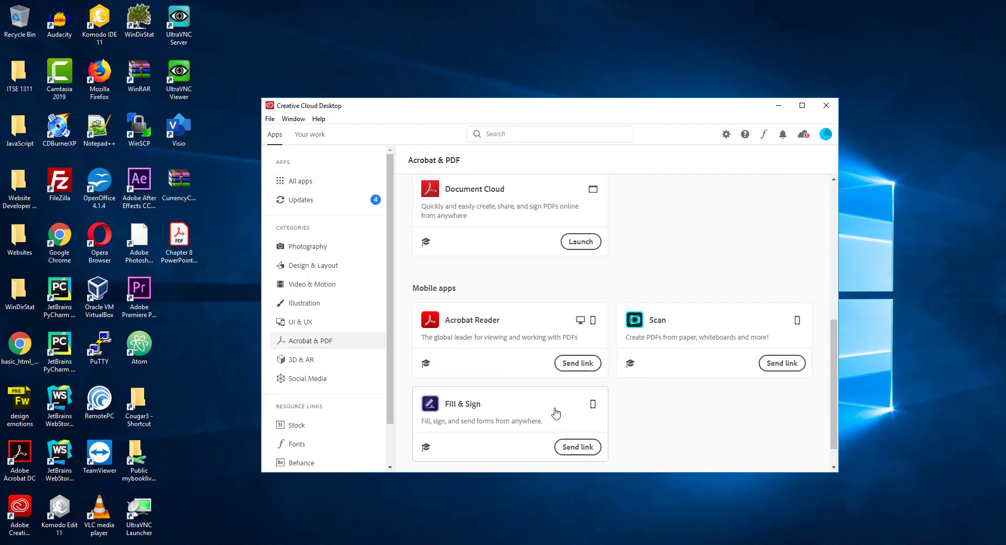
scroll(555, 413, "down", 1)
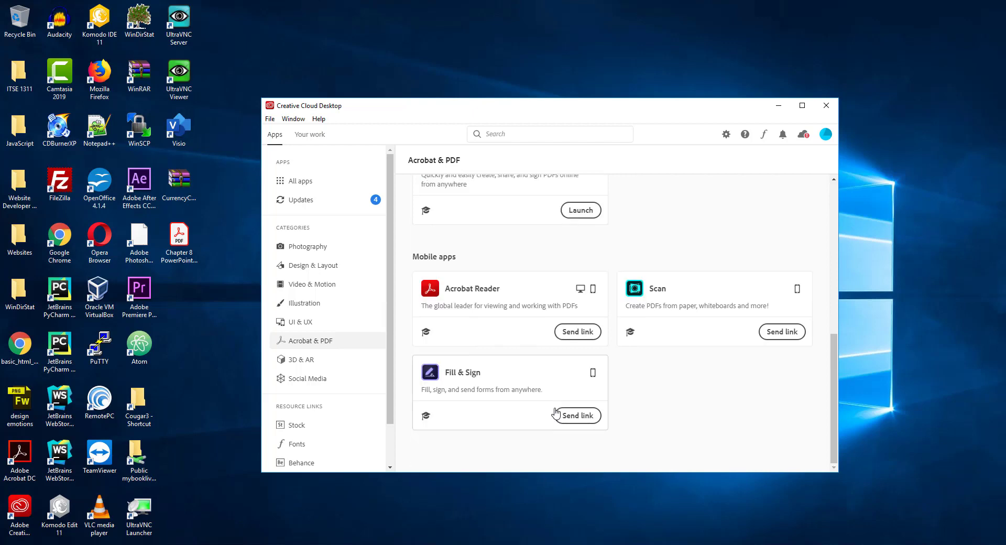
scroll(570, 413, "up", 10)
scroll(571, 415, "down", 2)
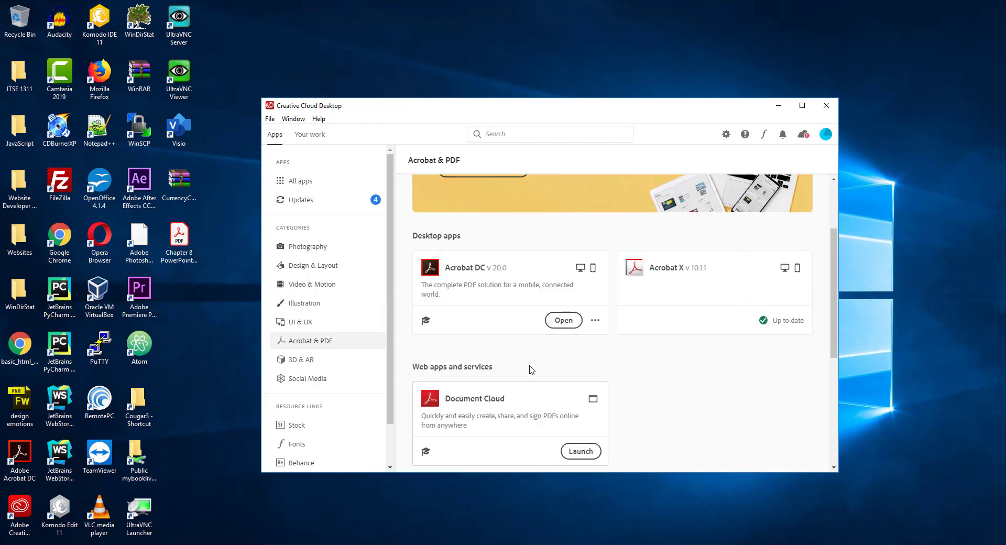
Step: Switch to Acrobat Pro DC by launching Acrobat DC, and open the recent Chapter 8 PowerPoint PDF
left_click(594, 321)
left_click(563, 321)
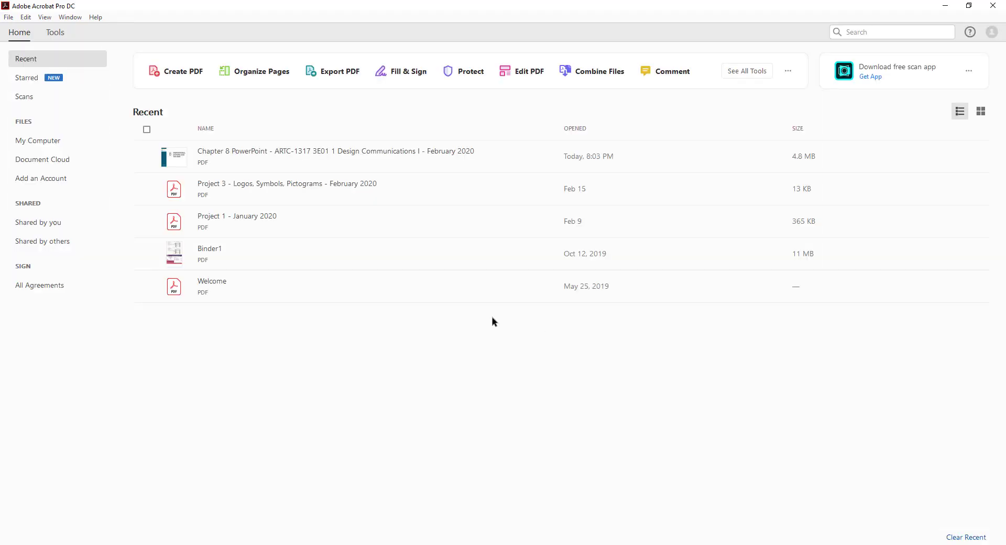
left_click(285, 163)
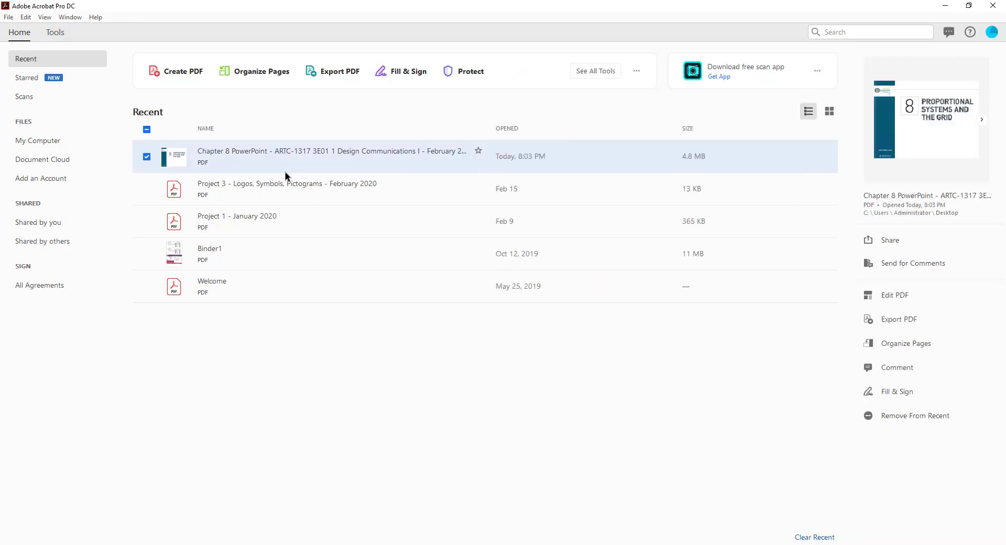
double_click(286, 155)
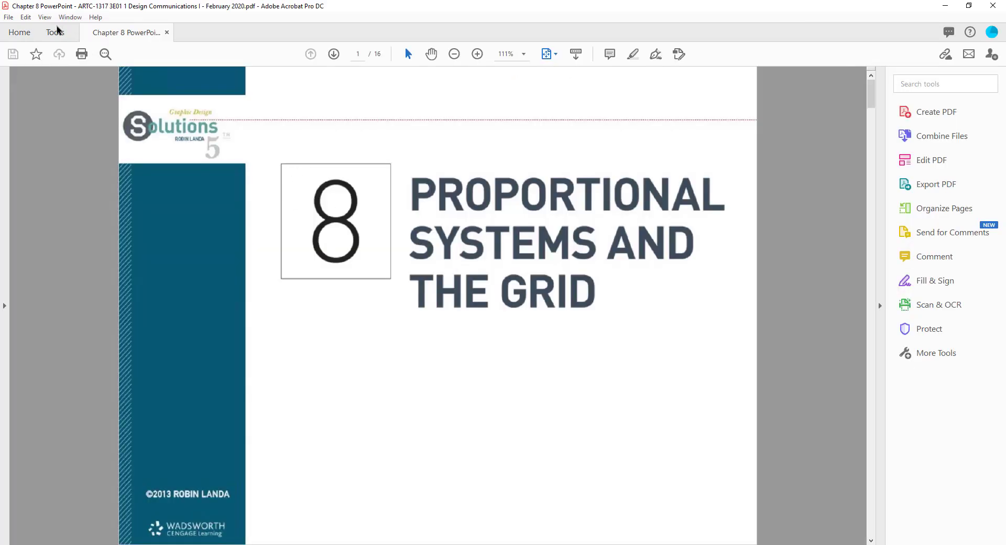
Step: Open the Scan & OCR tool for the Chapter 8 PDF
left_click(45, 17)
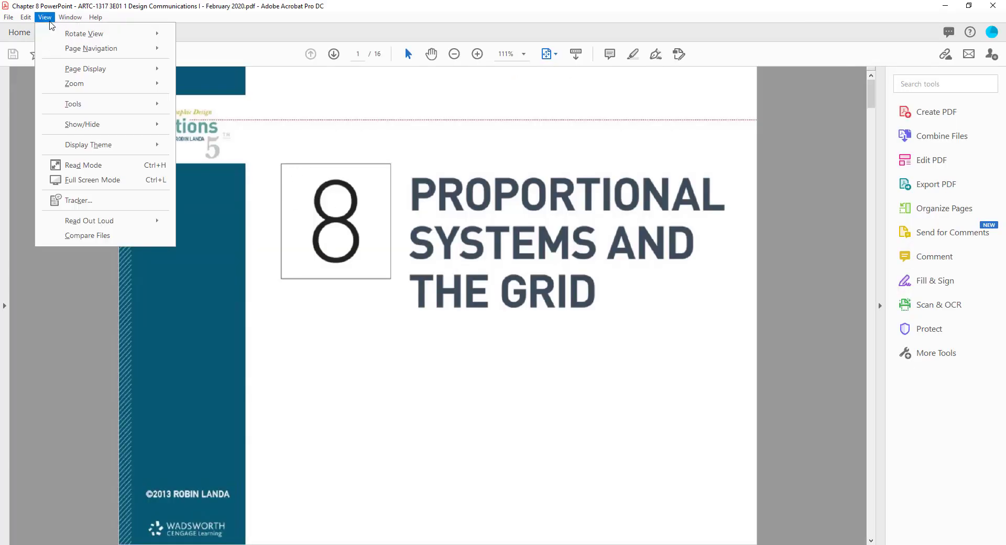
mouse_move(33, 25)
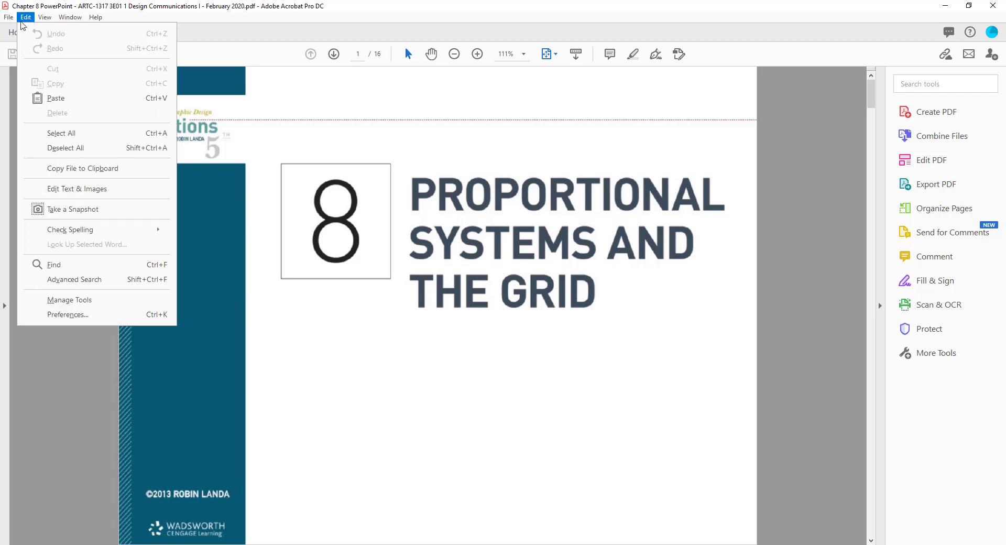
mouse_move(45, 24)
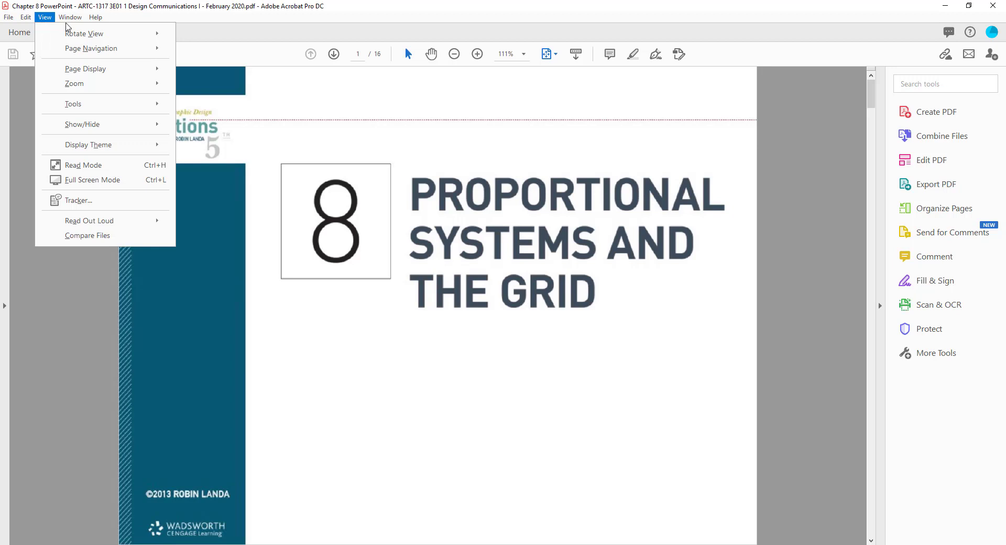
mouse_move(87, 104)
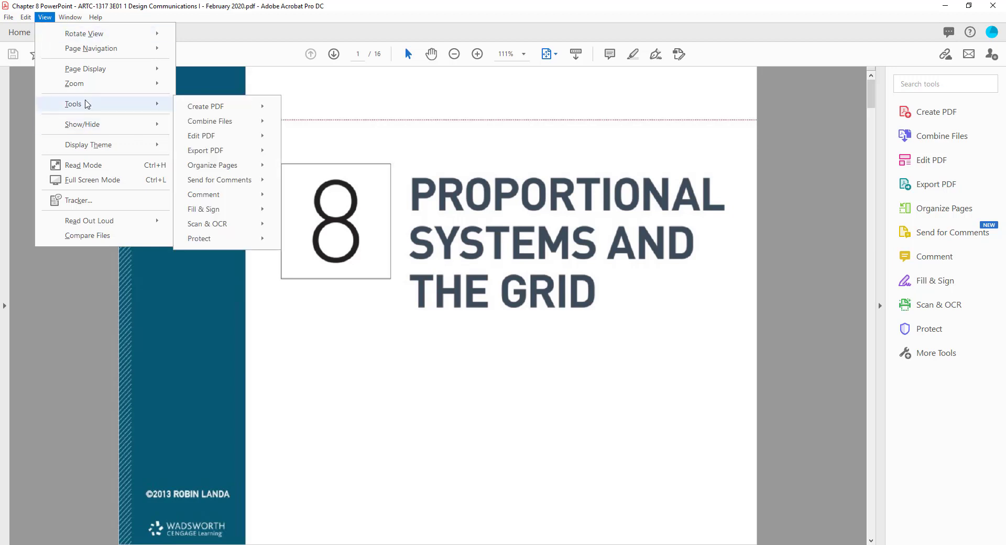
mouse_move(266, 142)
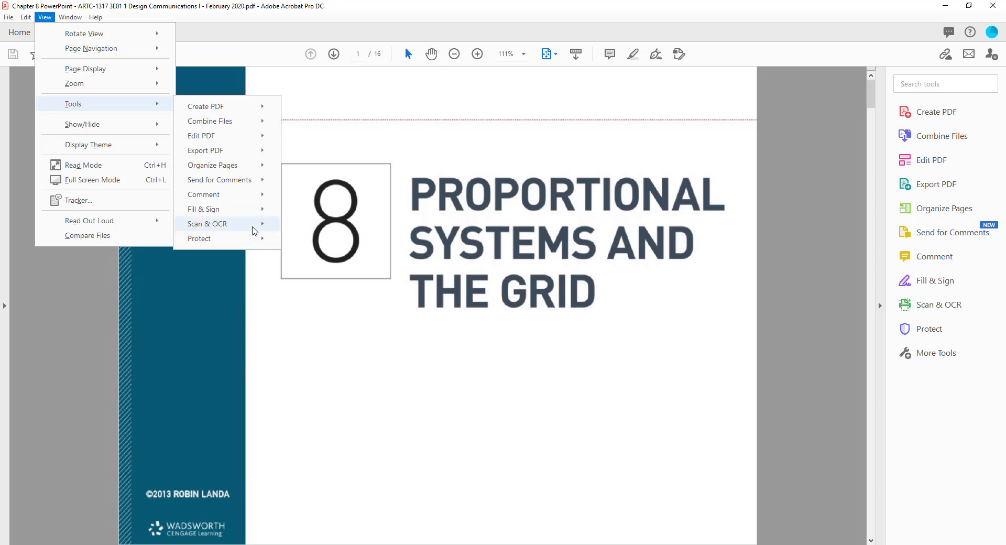
mouse_move(254, 230)
left_click(291, 228)
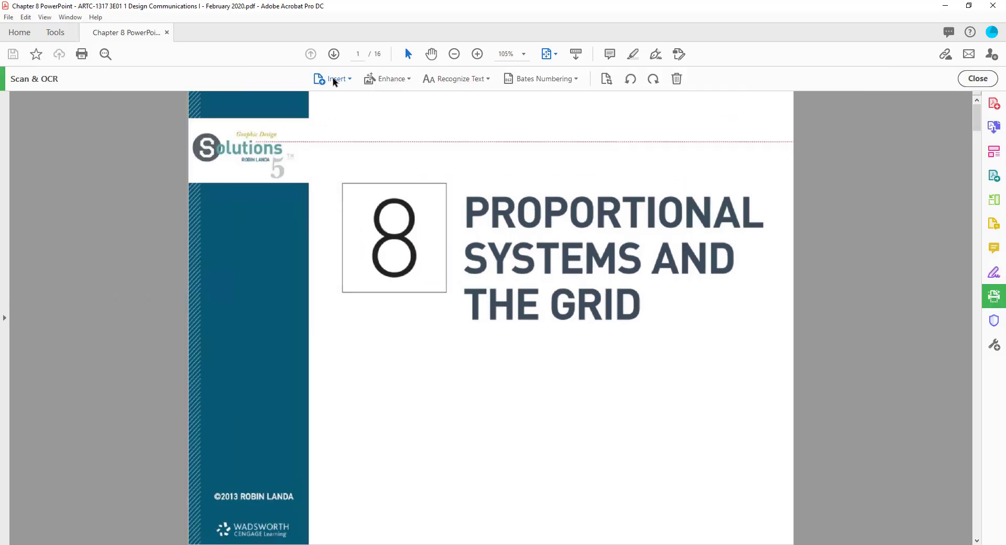
Step: Run Recognize Text in this file on all pages with English (US) as the language
left_click(463, 79)
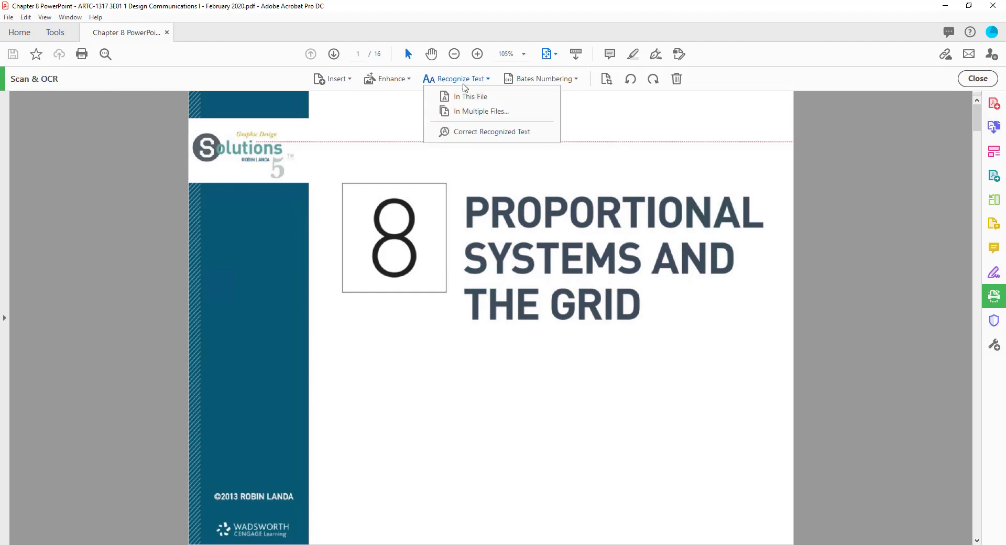
left_click(466, 97)
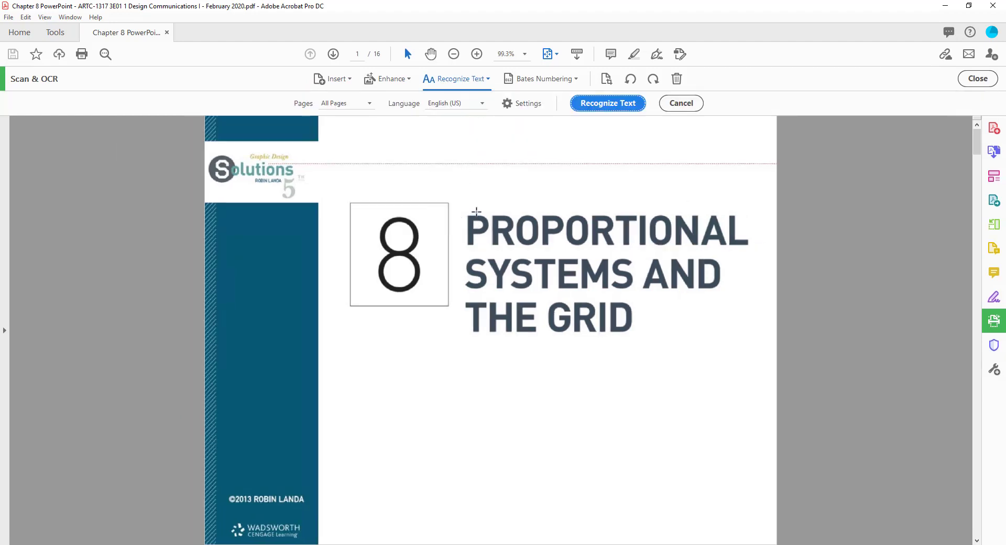
left_click(578, 104)
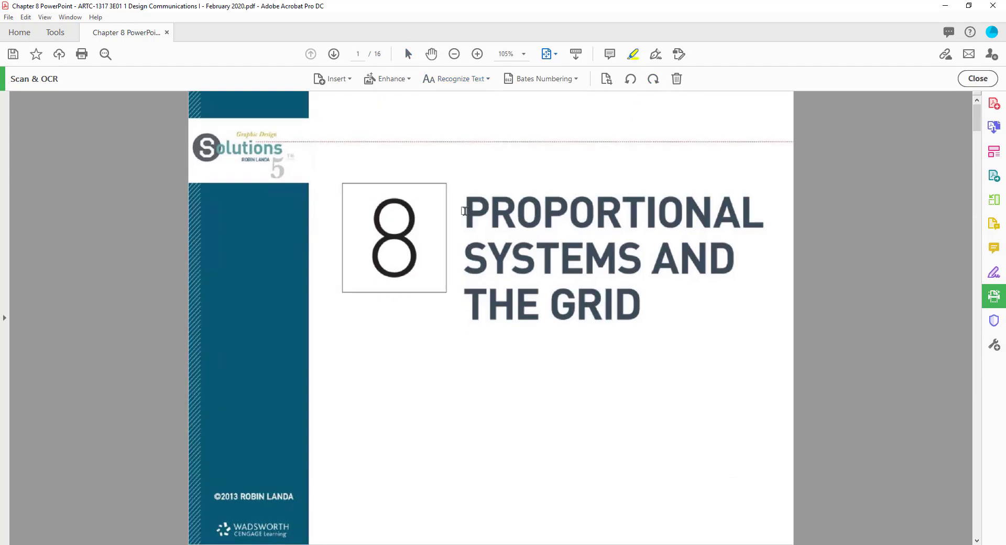
Step: Test the Highlighter on the page 1 title and on page 8, including "others to" and the Chunking definition
left_click_drag(464, 211, 611, 332)
scroll(548, 314, "down", 10)
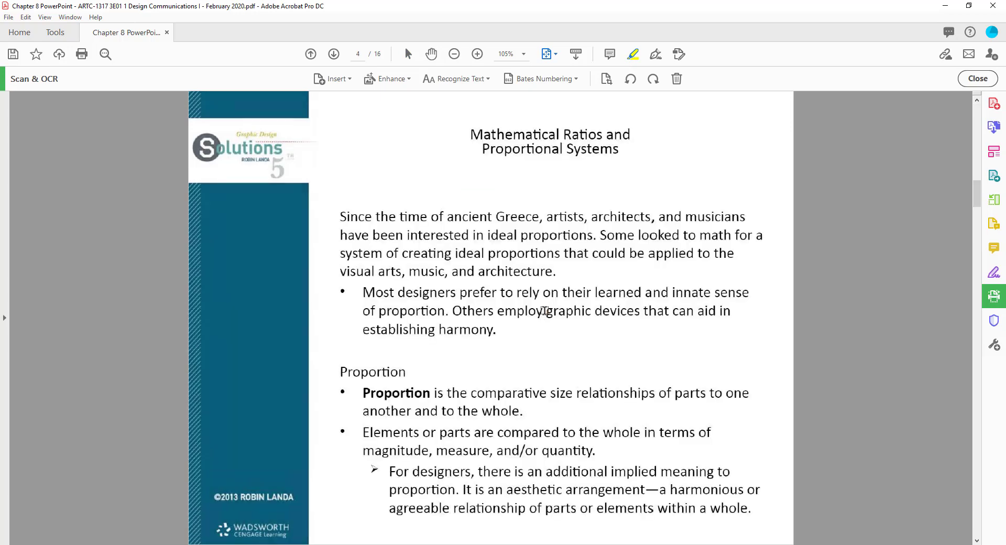
scroll(543, 310, "down", 5)
scroll(515, 357, "down", 2)
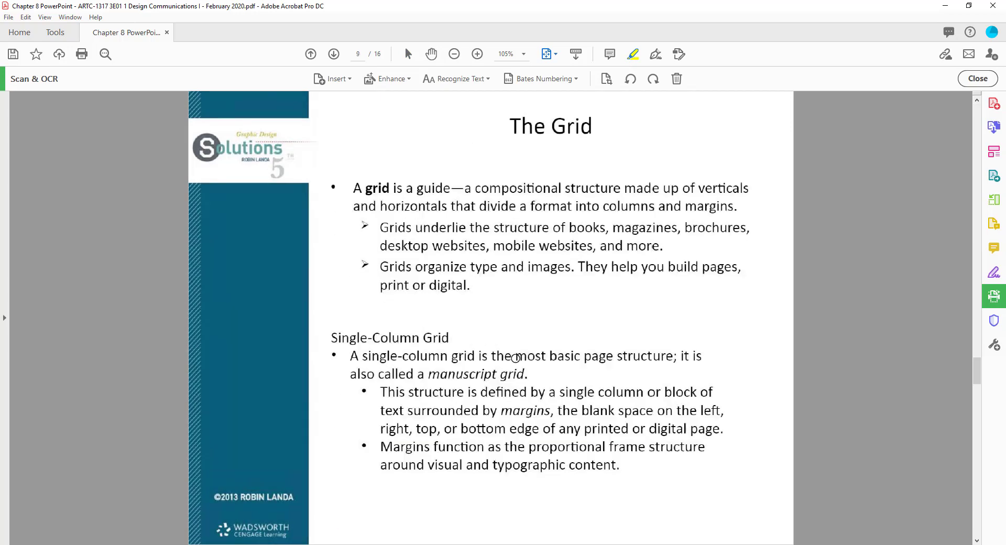
scroll(524, 309, "down", 1)
scroll(518, 298, "up", 2)
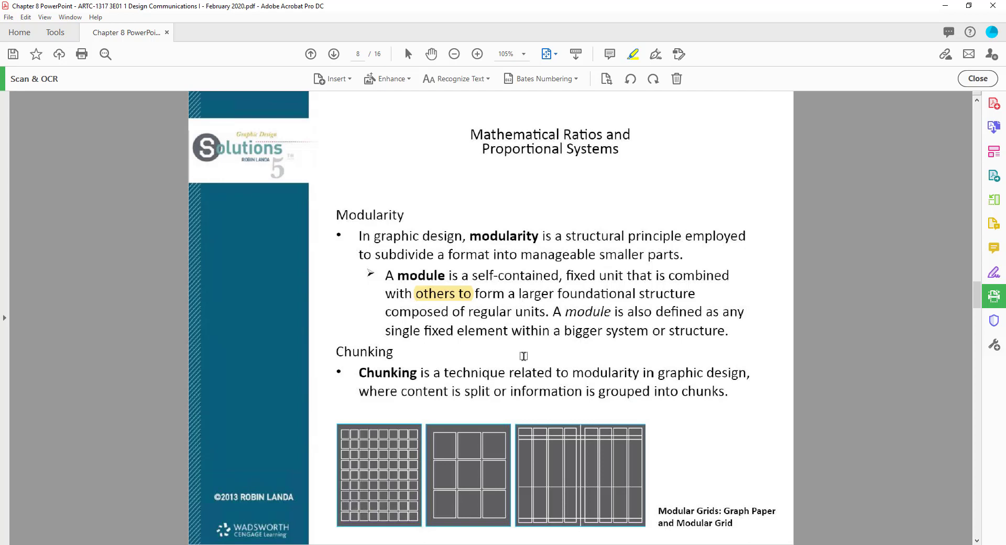
left_click_drag(443, 373, 553, 373)
Step: Highlight "zones should be designed to produce a clear" in the Modular Grids text on page 15
scroll(523, 354, "down", 3)
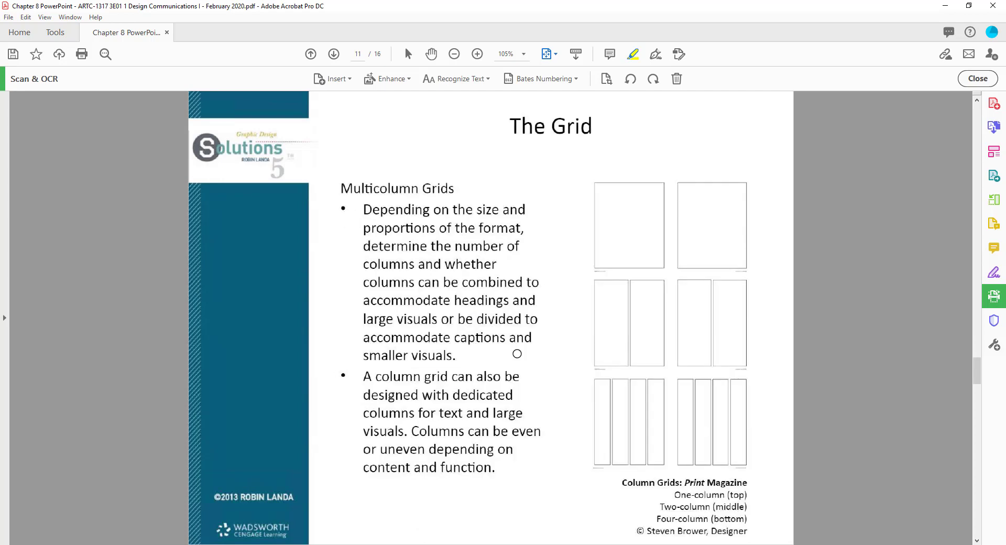
scroll(516, 352, "down", 4)
left_click_drag(403, 344, 485, 361)
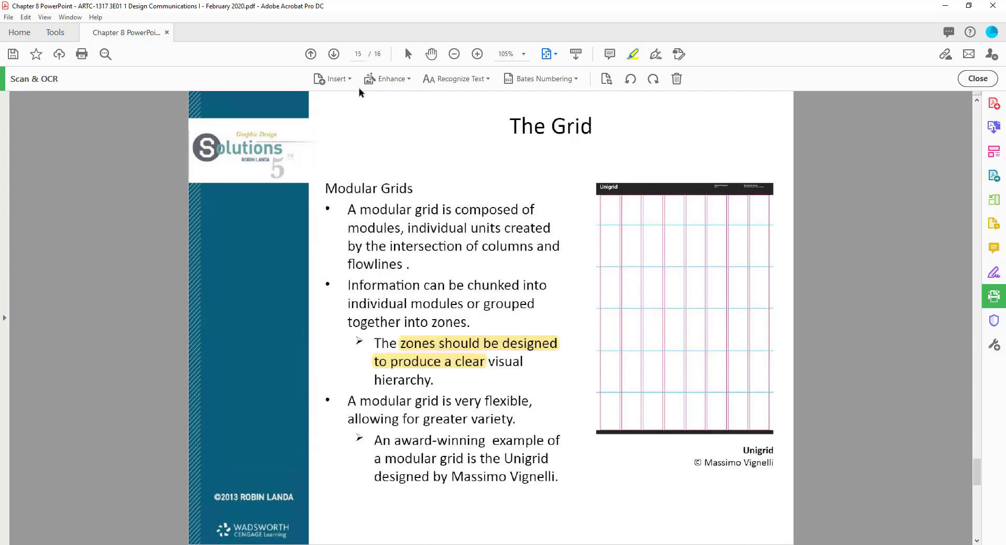
Step: Close the Scan & OCR tool and open it again
left_click(44, 18)
mouse_move(31, 17)
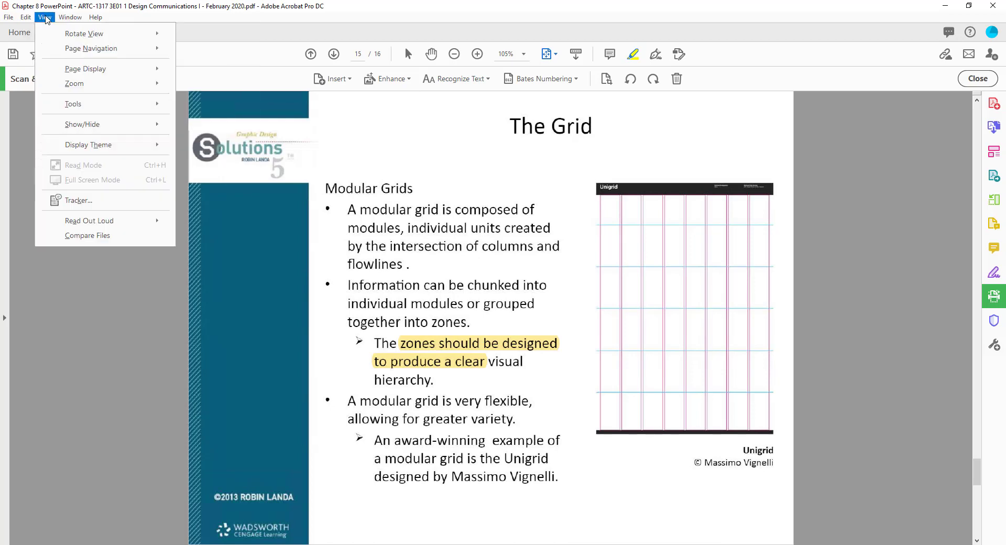
mouse_move(88, 104)
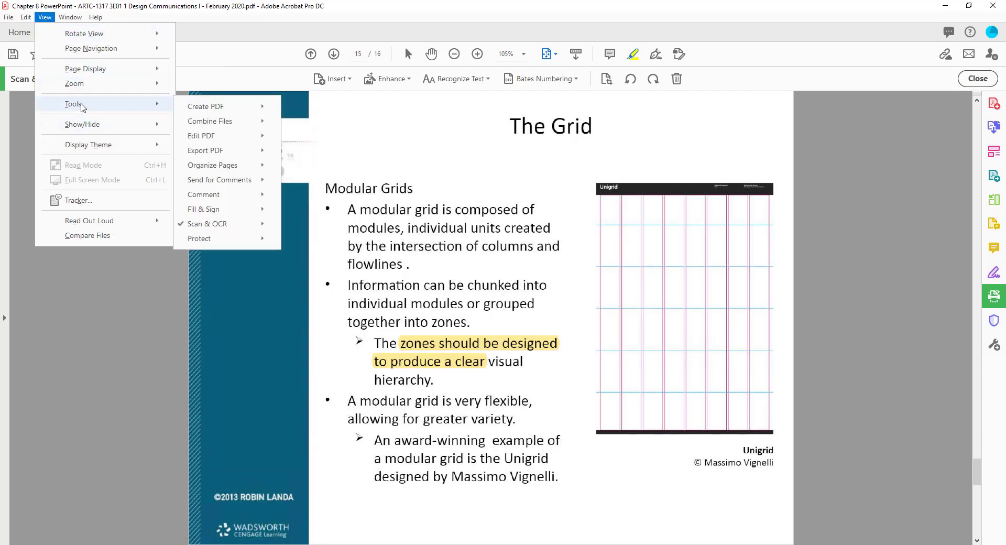
mouse_move(241, 229)
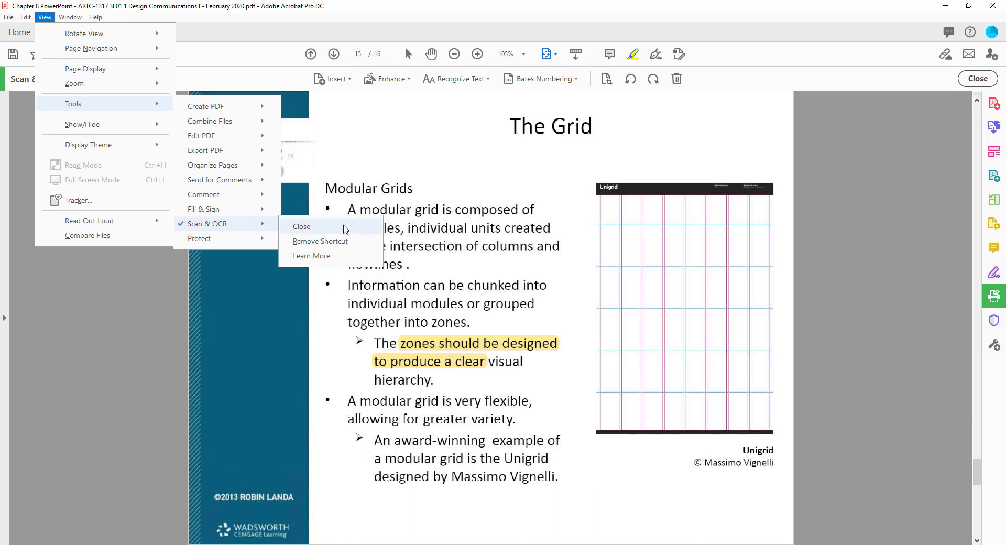
left_click(306, 228)
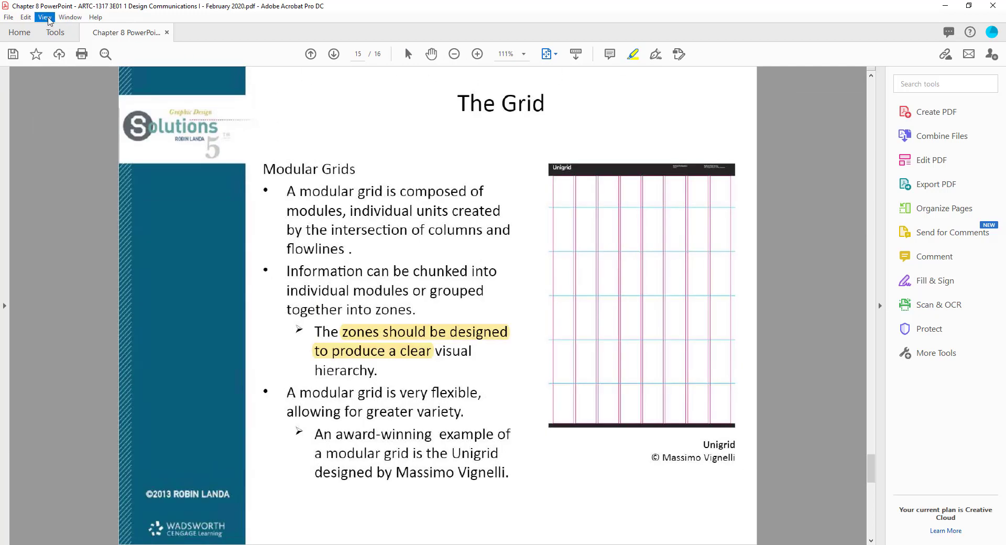
left_click(45, 17)
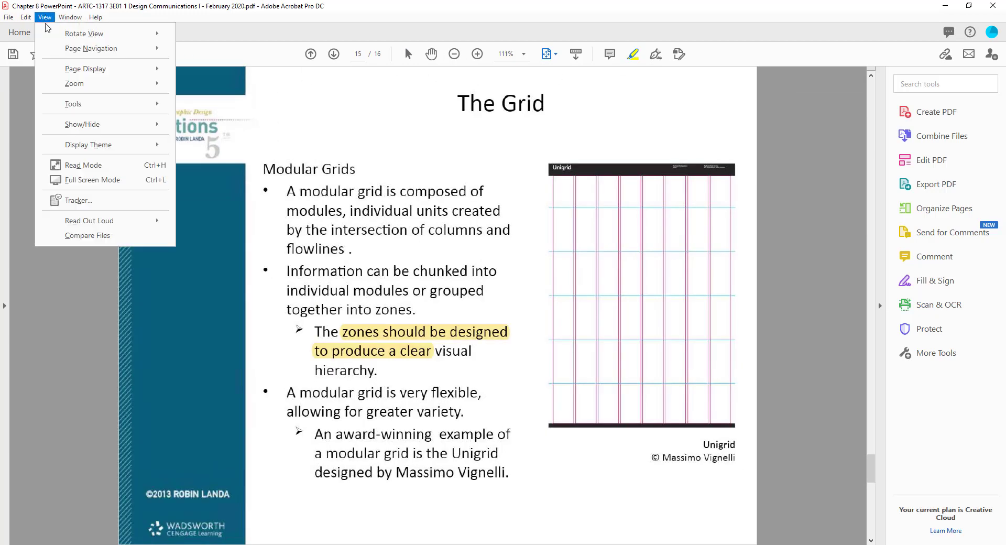
mouse_move(131, 104)
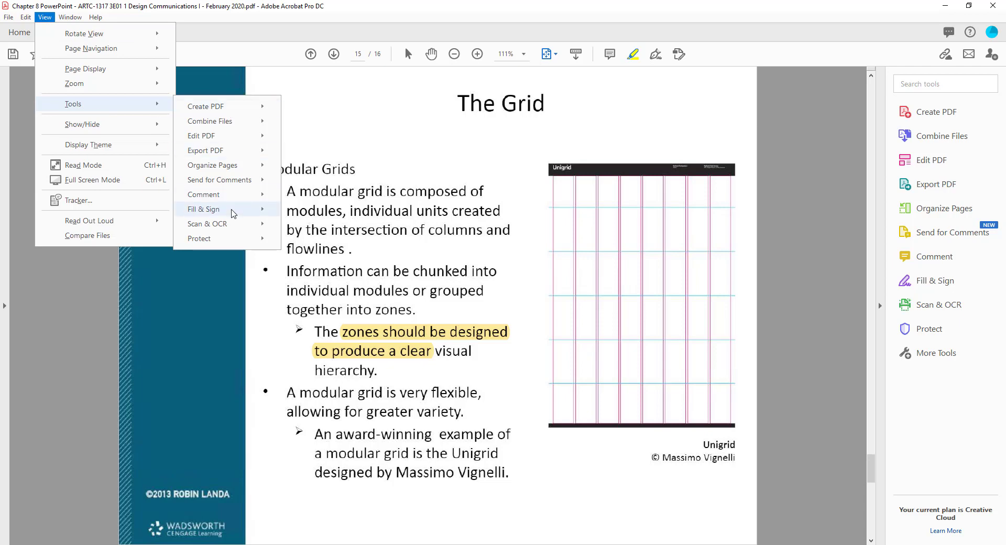
mouse_move(233, 223)
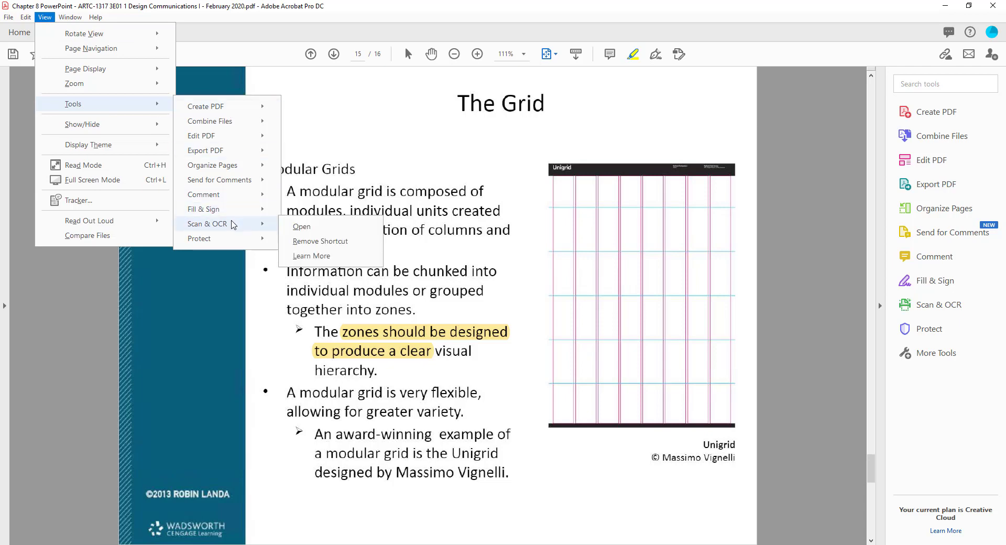
left_click(303, 228)
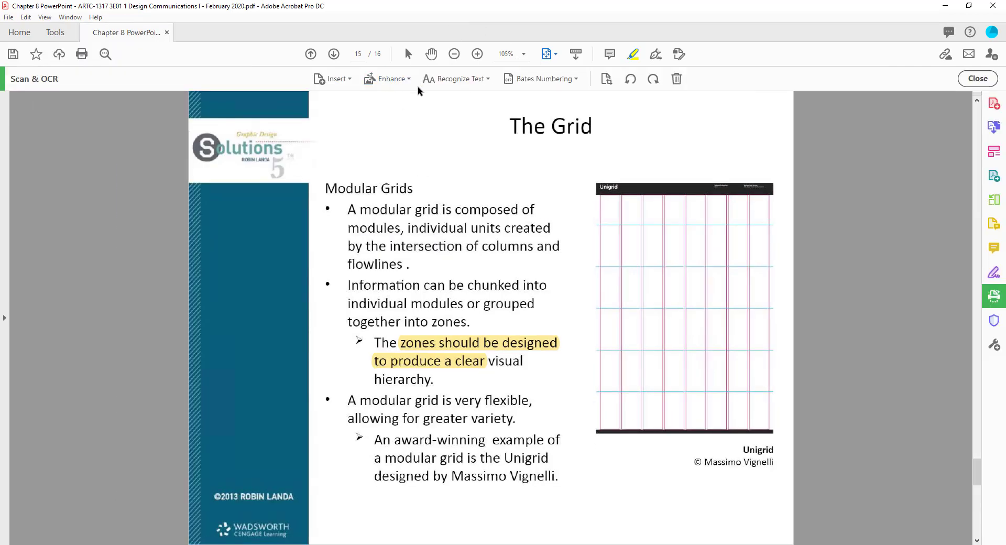
Step: Start Recognize Text for this file and review the page and language choices, keeping All Pages and English (US)
left_click(487, 79)
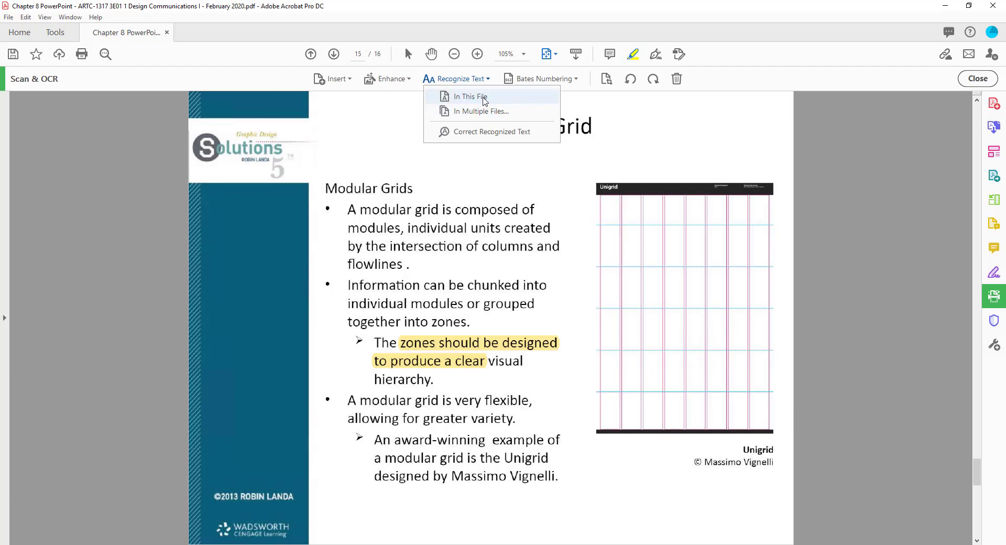
left_click(484, 101)
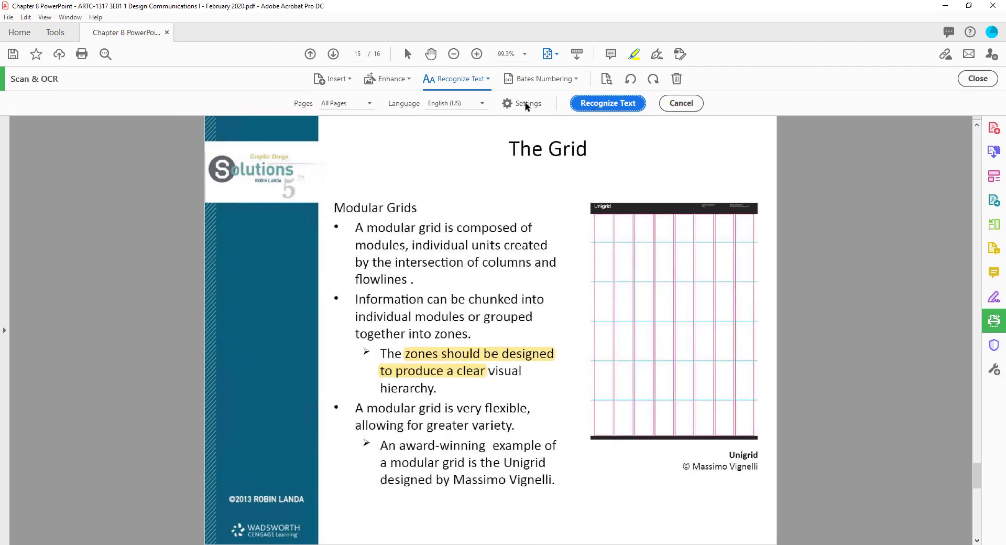
left_click(369, 104)
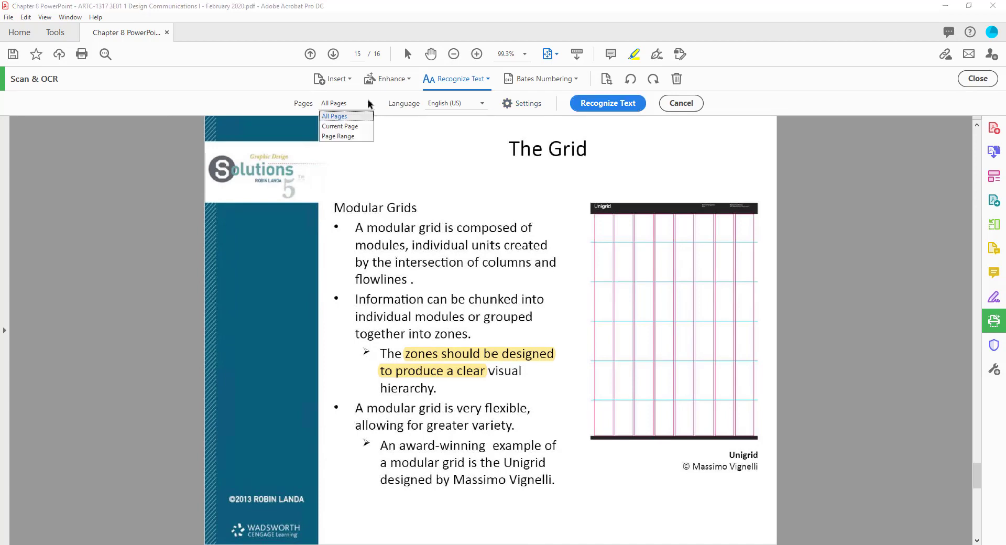
left_click(484, 105)
left_click(483, 103)
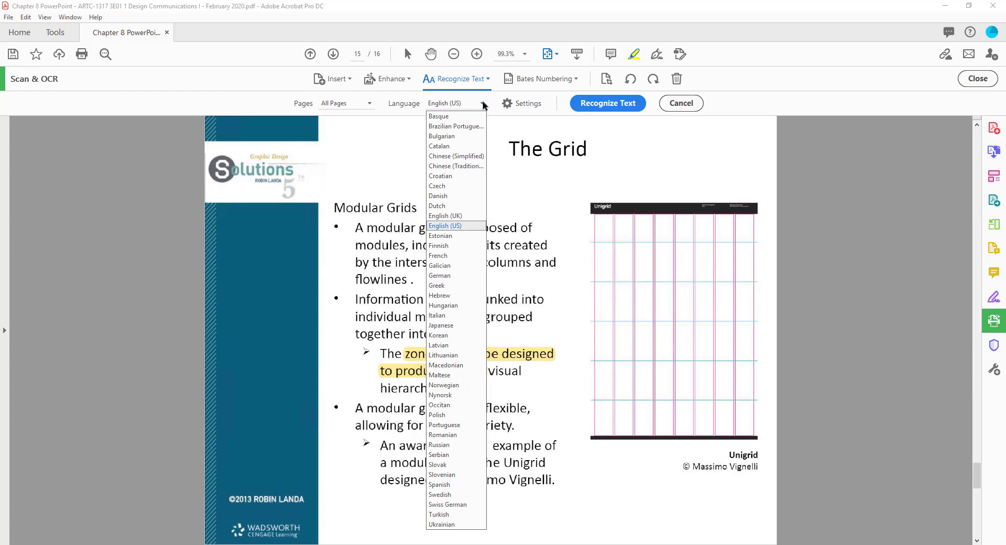
left_click(483, 103)
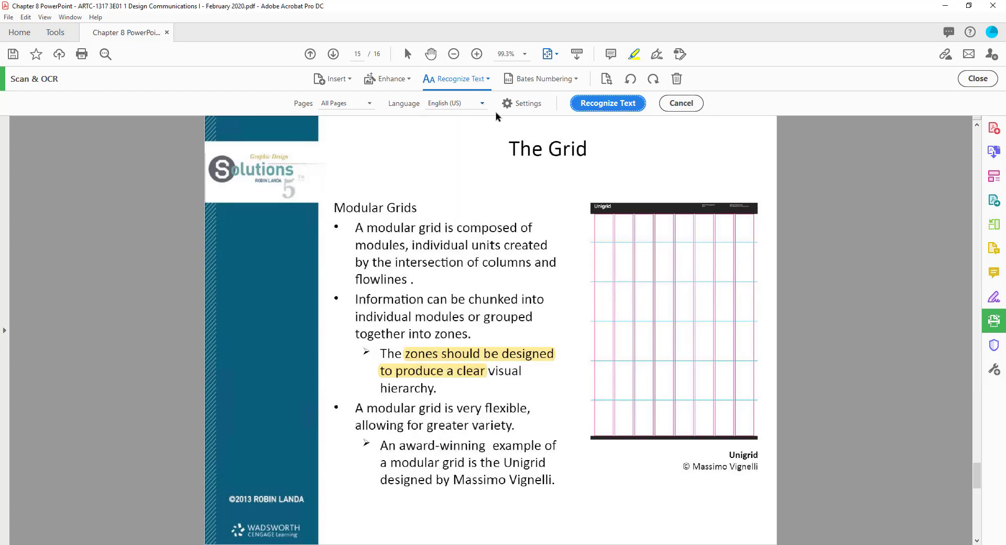
Step: Examine the Output and Downsample To choices in the text recognition settings, and leave the settings without changing them
left_click(537, 105)
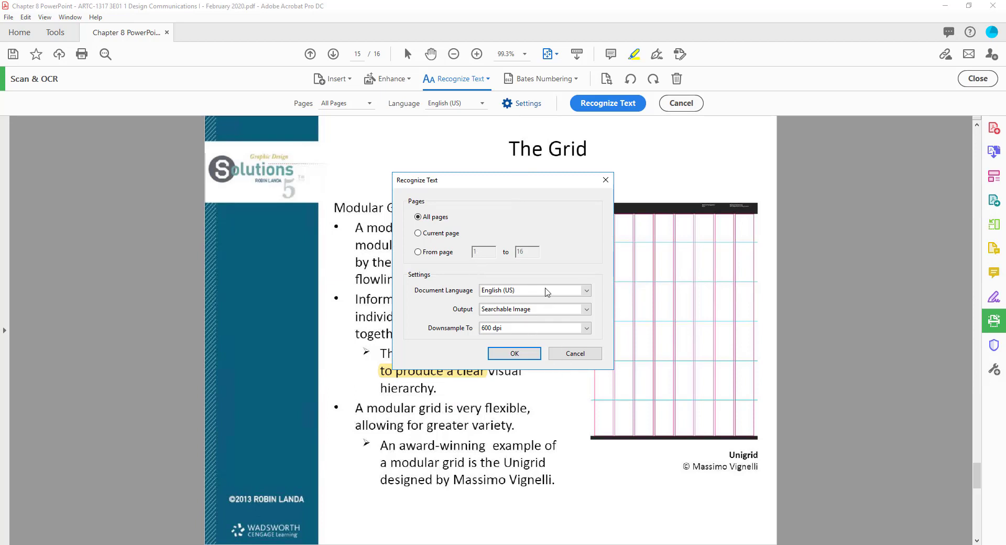
left_click(586, 309)
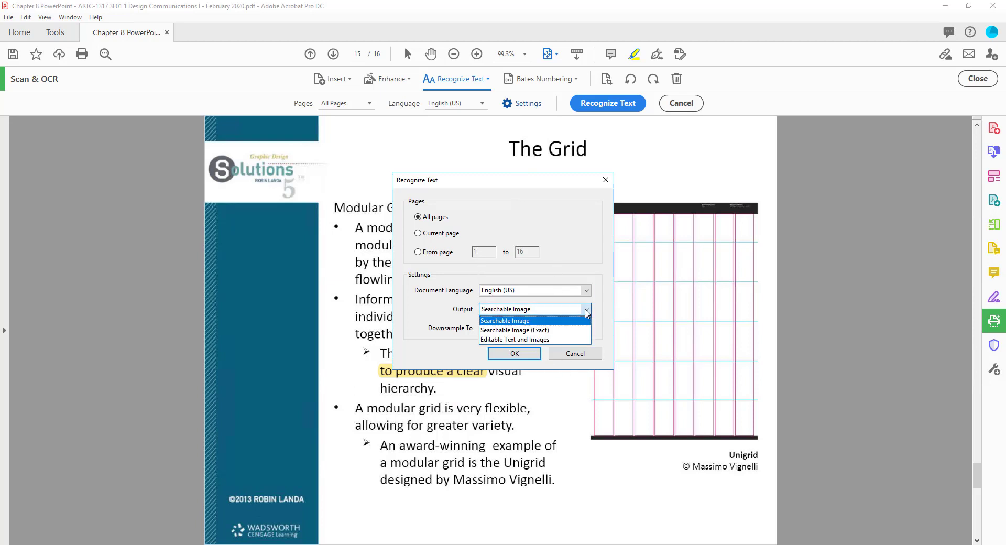
left_click(587, 310)
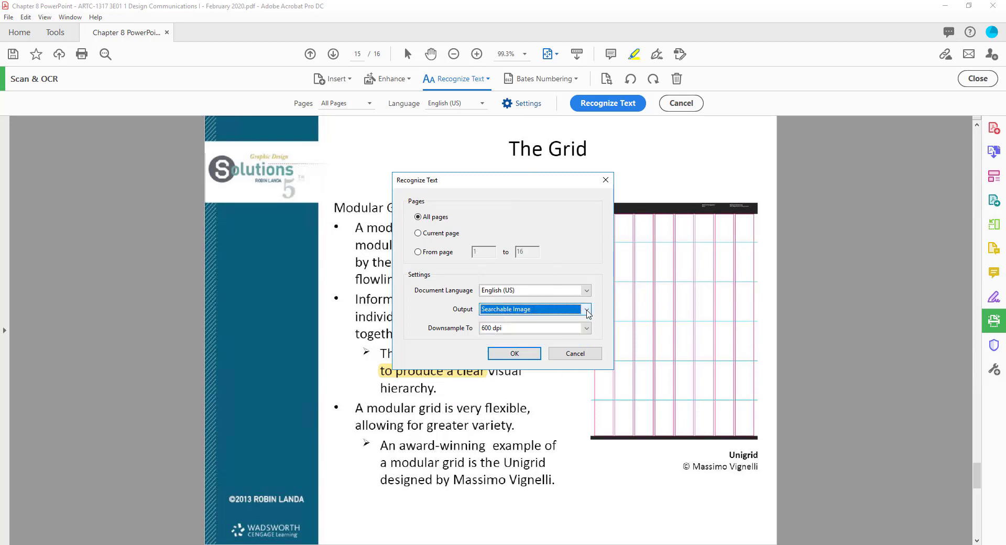
left_click(586, 309)
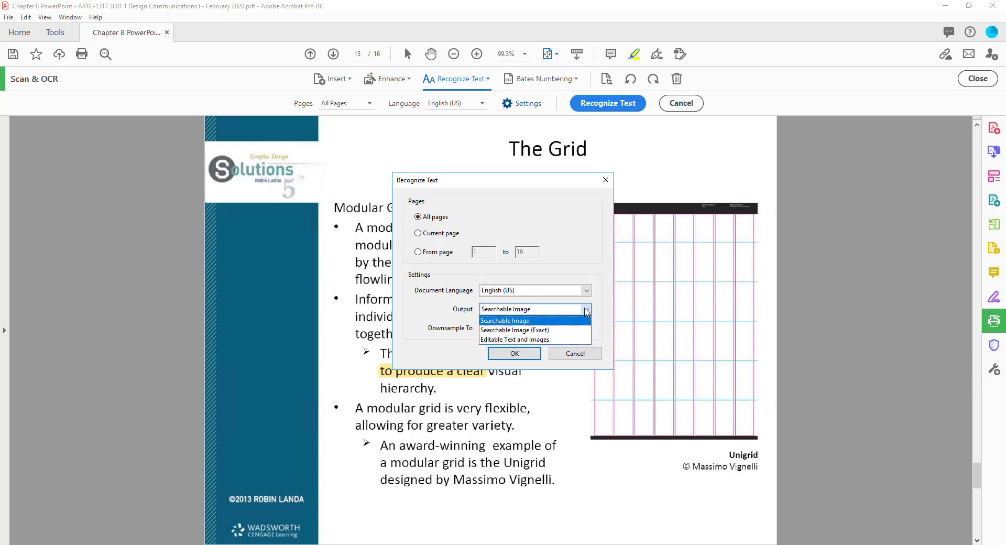
left_click(585, 310)
left_click(585, 328)
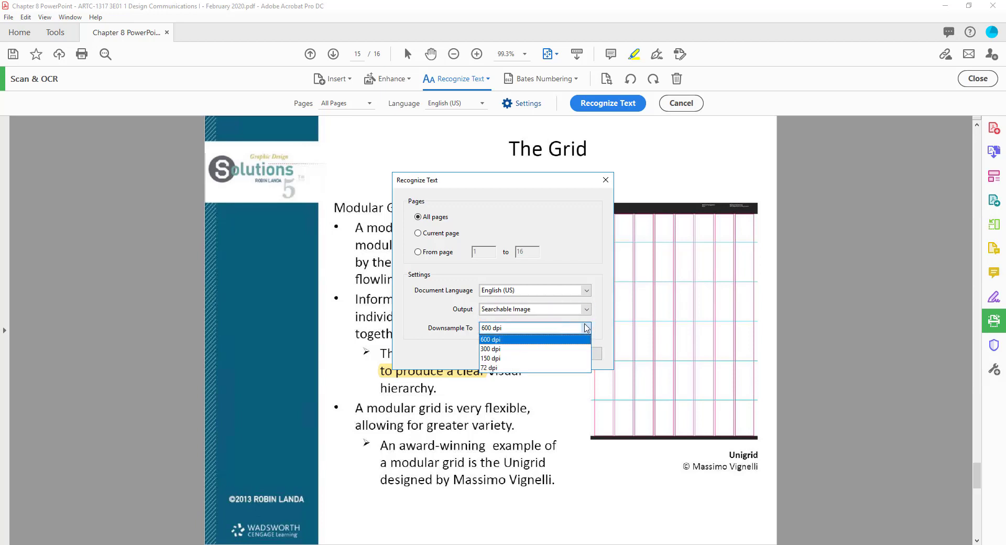
left_click(586, 327)
left_click(575, 354)
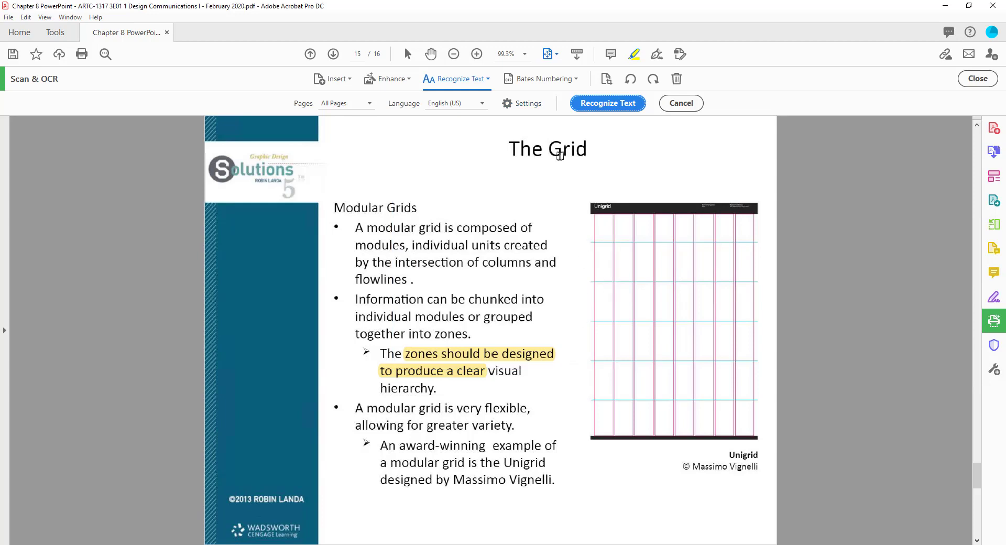
Step: Run text recognition on all pages of the file in English (US)
left_click(609, 105)
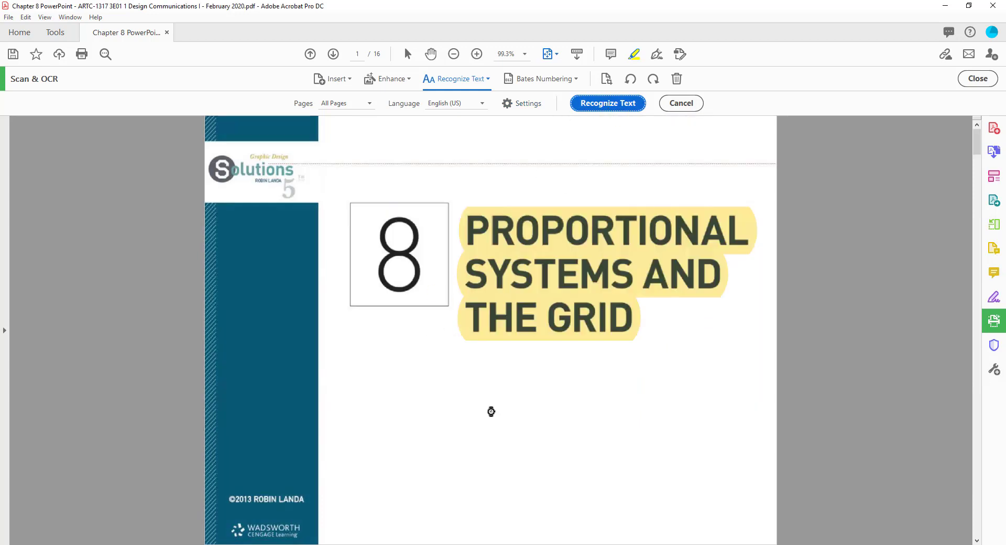